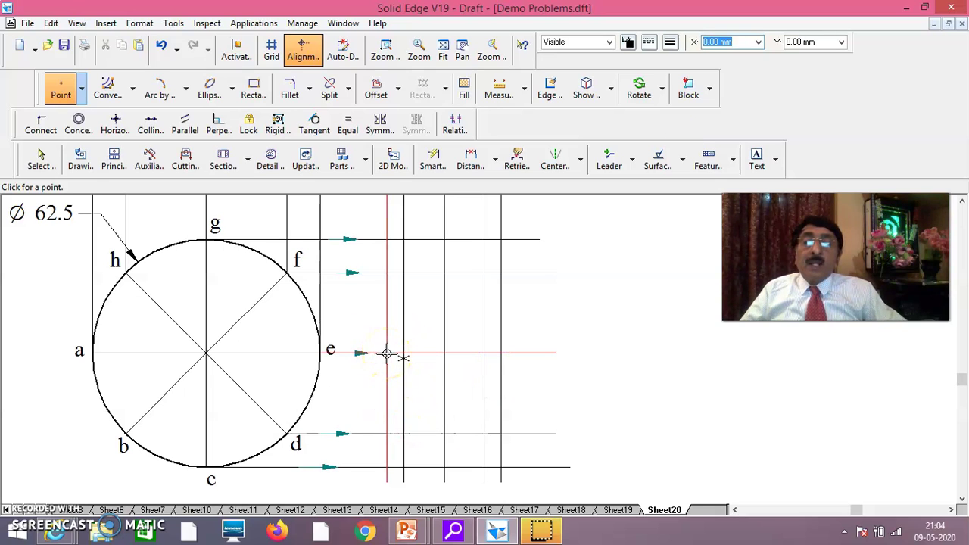
# - Place points where the inclined view's a', b' and c' vertical projectors meet the horizontal projectors from e, d and c
pyautogui.click(388, 353)
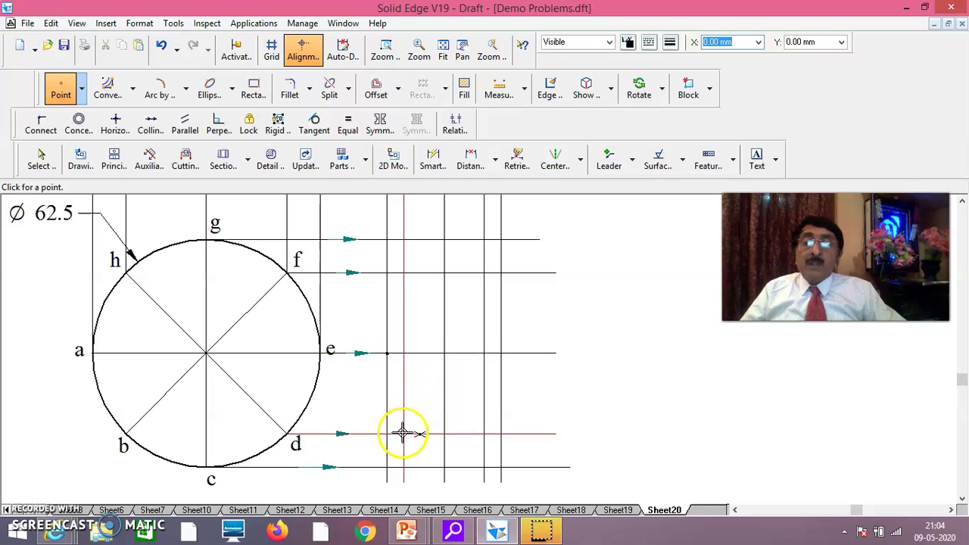
pyautogui.click(405, 436)
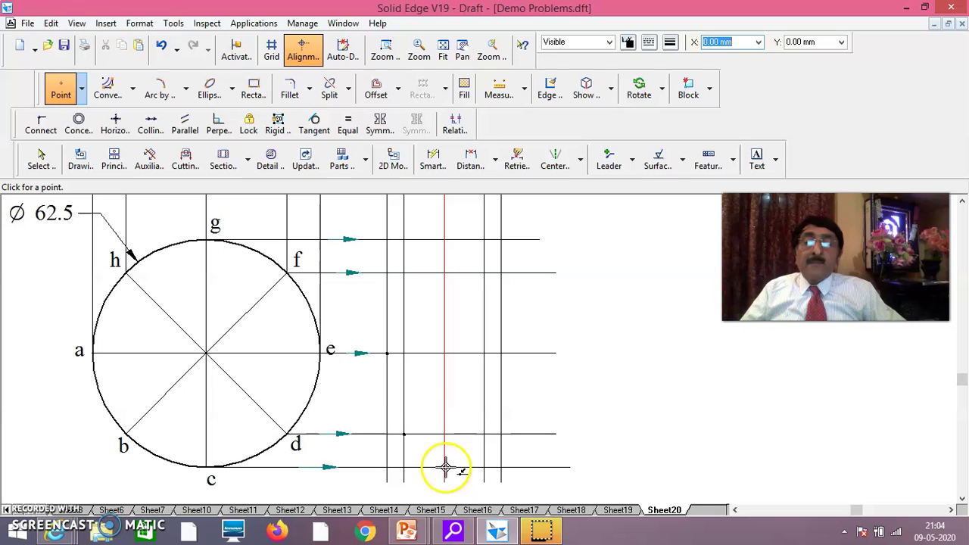
pyautogui.click(445, 466)
pyautogui.click(306, 160)
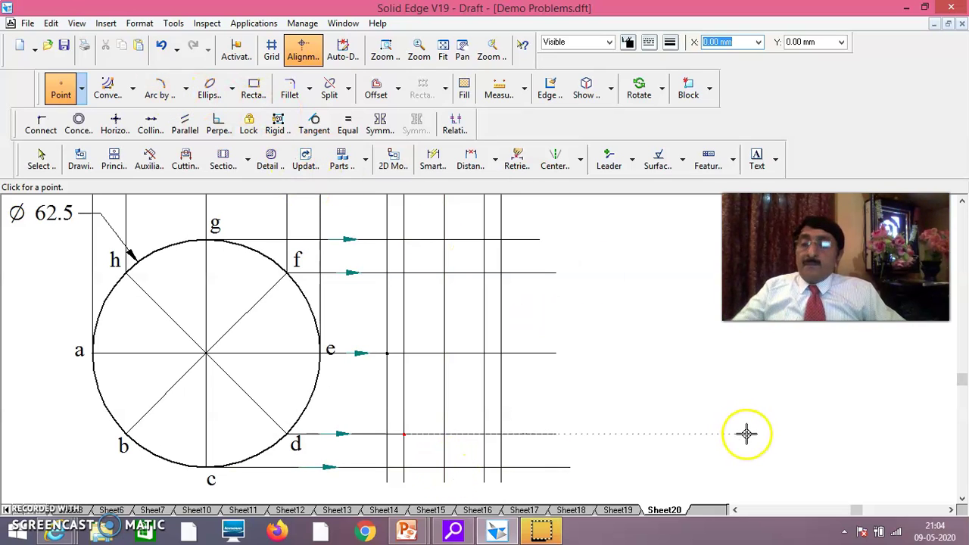
pyautogui.press('Escape')
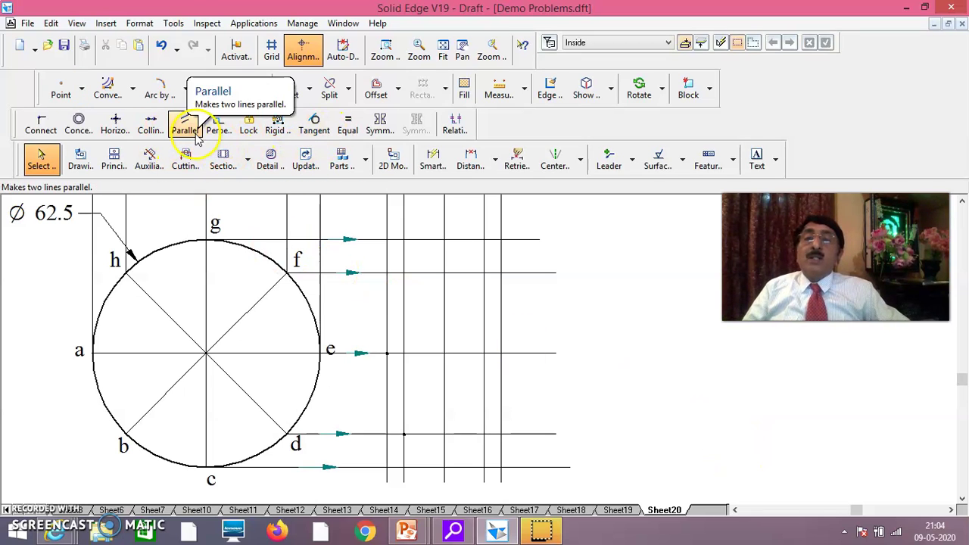
# - Trim the vertical projectors below the horizontal line from c and the horizontal projectors beyond the vertical line from inclined e'
pyautogui.click(349, 89)
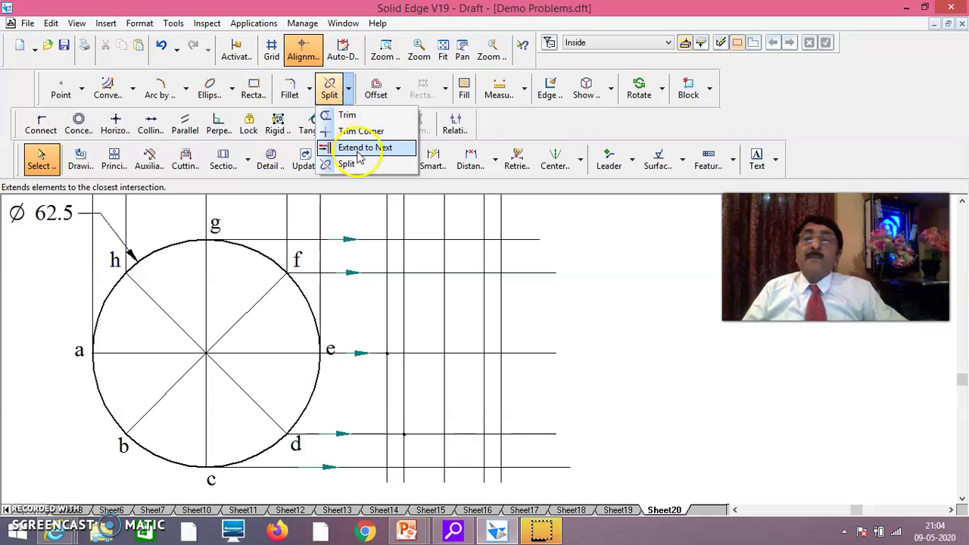
pyautogui.click(349, 114)
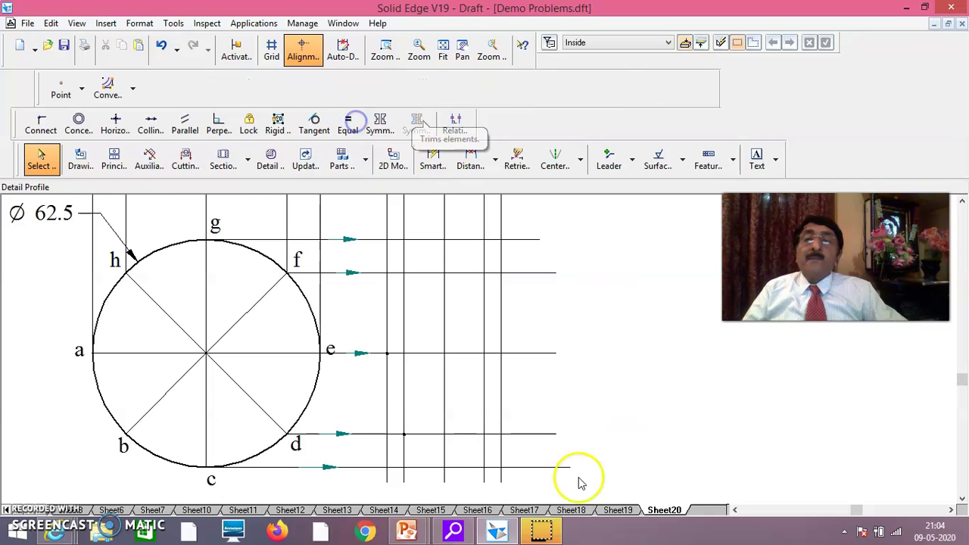
pyautogui.moveTo(386, 478); pyautogui.dragTo(406, 479)
pyautogui.click(443, 476)
pyautogui.moveTo(482, 477)
pyautogui.mouseDown()
pyautogui.moveTo(496, 481)
pyautogui.moveTo(523, 467)
pyautogui.moveTo(526, 434)
pyautogui.mouseUp()
pyautogui.moveTo(534, 353); pyautogui.dragTo(535, 354)
pyautogui.click(539, 272)
pyautogui.click(534, 239)
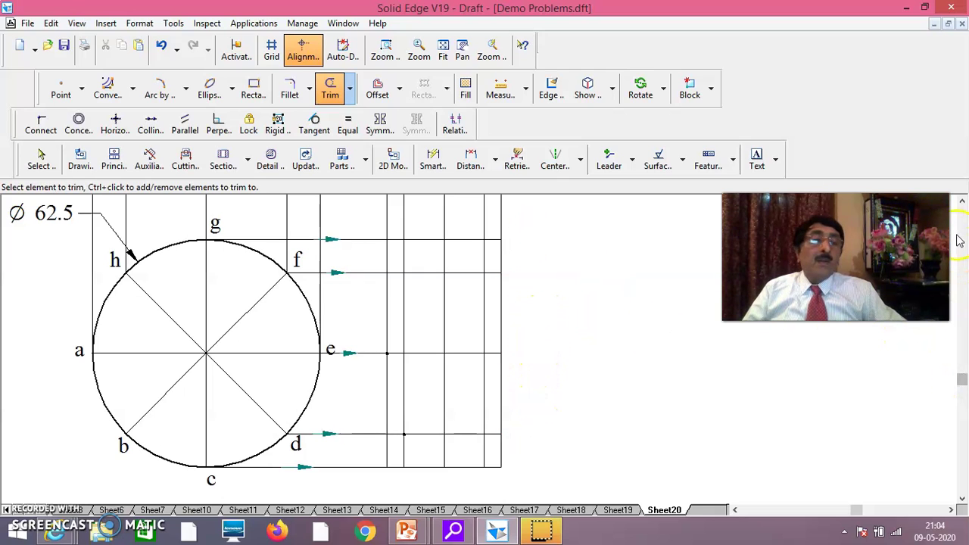
# - Examine the labels on the 60° inclined front view, then return to the projector grid beside the circle
pyautogui.click(962, 201)
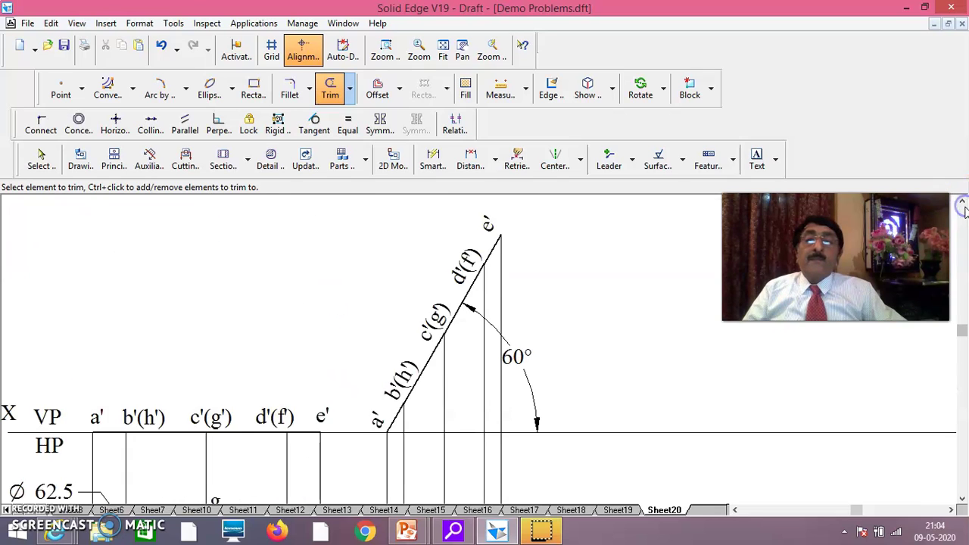
pyautogui.click(962, 500)
pyautogui.click(962, 500)
pyautogui.click(962, 499)
pyautogui.click(962, 499)
pyautogui.click(962, 499)
pyautogui.click(962, 500)
pyautogui.click(962, 499)
pyautogui.click(962, 500)
pyautogui.click(963, 500)
pyautogui.click(962, 500)
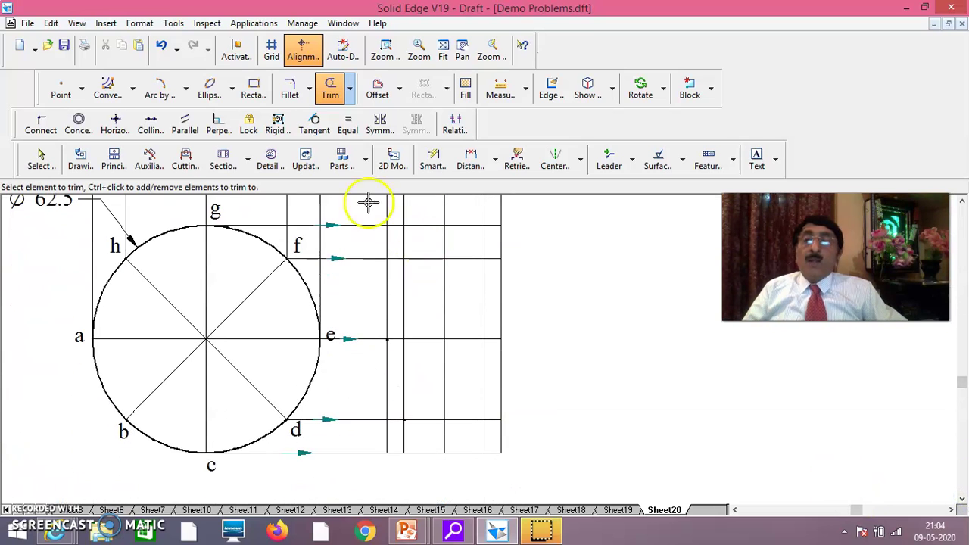
# - Place points of 2.00 mm width at the c, d, e and f intersections of the projector grid
pyautogui.click(65, 87)
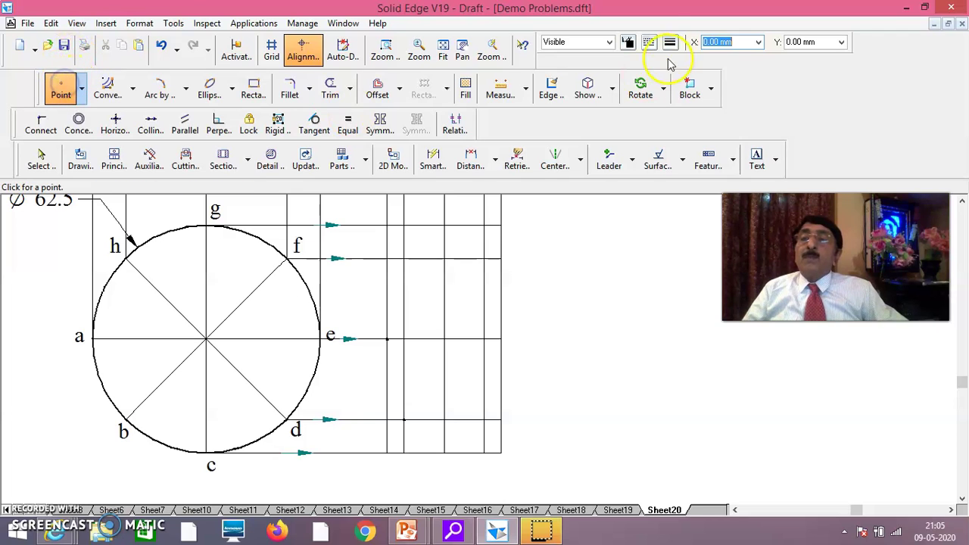
pyautogui.click(669, 43)
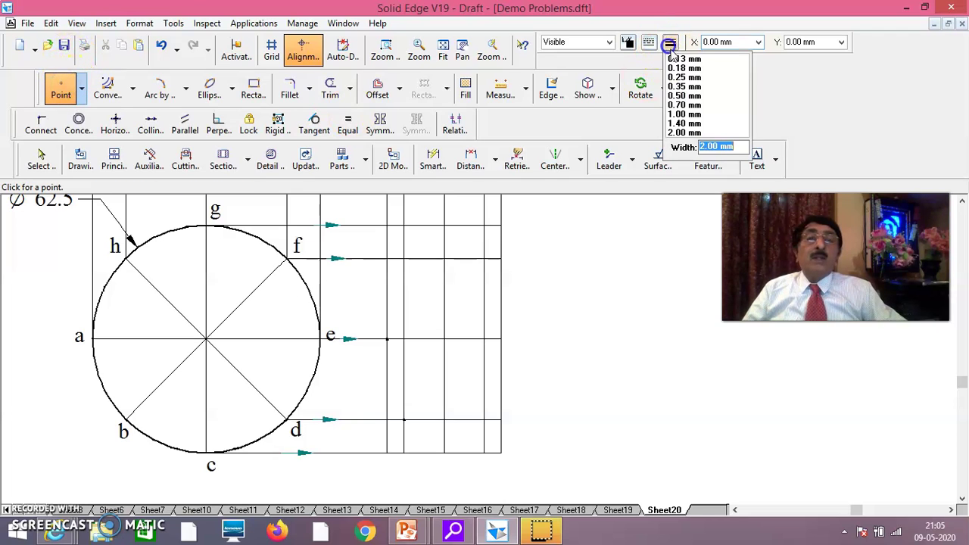
pyautogui.click(688, 133)
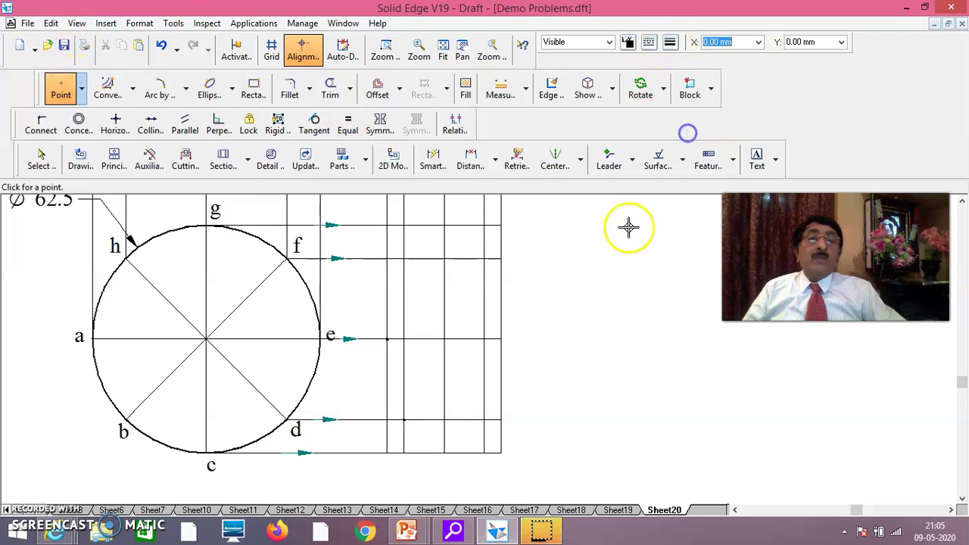
pyautogui.click(444, 453)
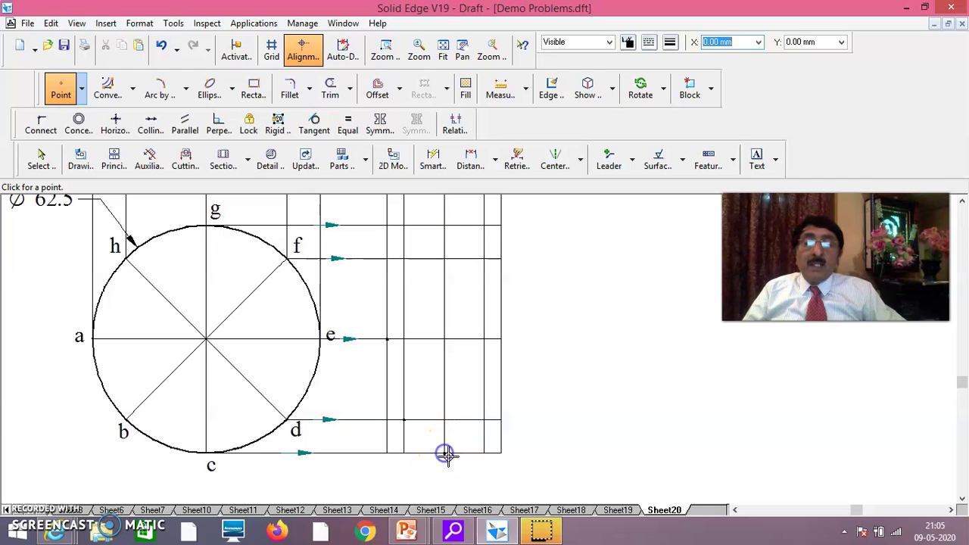
pyautogui.click(485, 420)
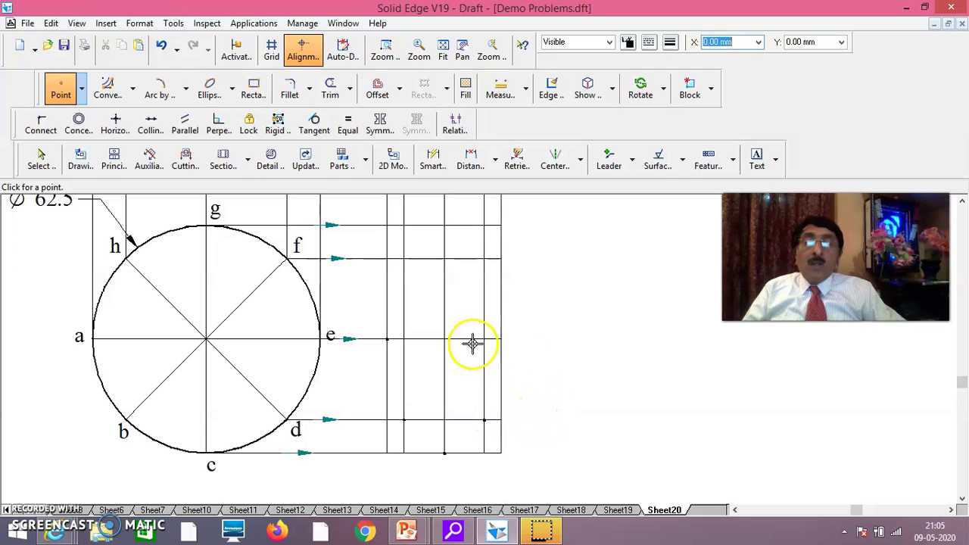
pyautogui.click(502, 339)
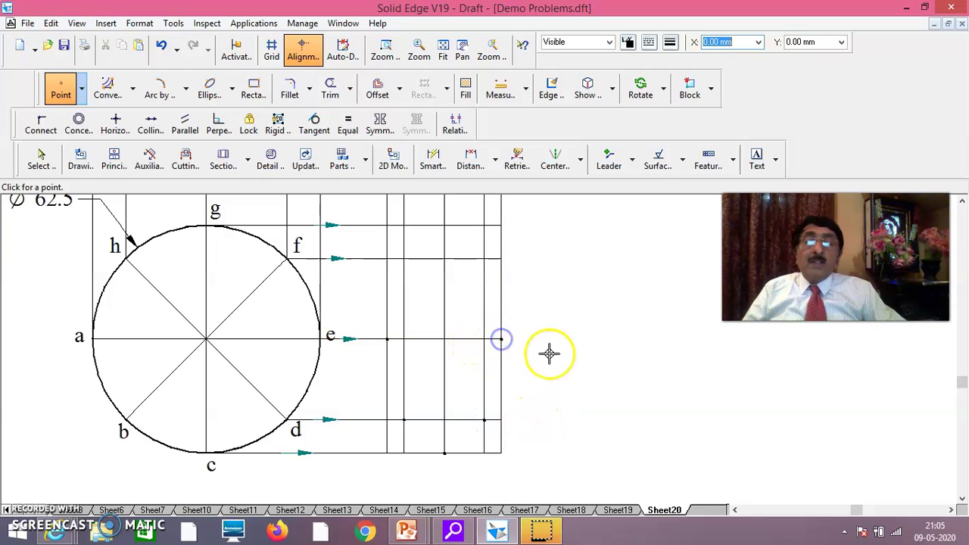
pyautogui.click(485, 260)
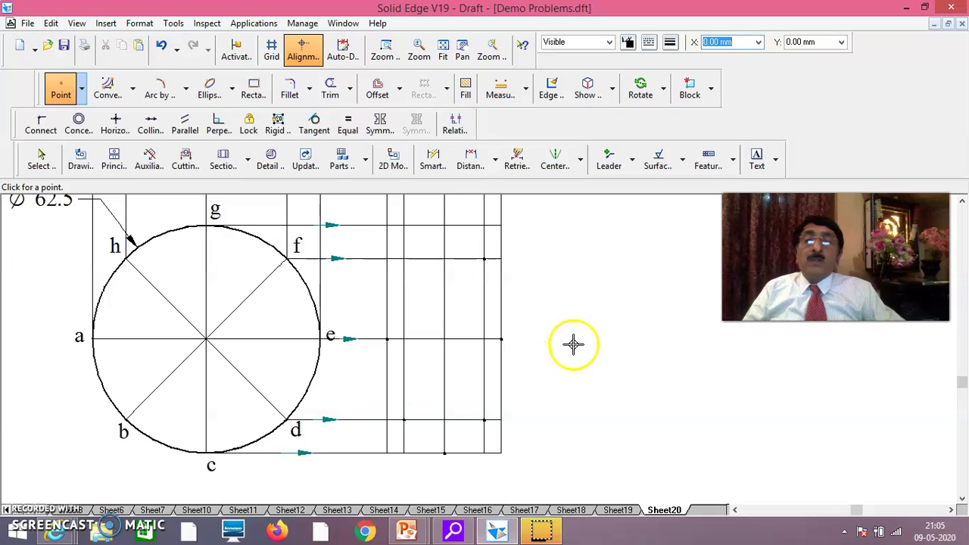
# - Place points at the remaining h and g intersections on the b'(h') and c'(g') vertical projectors
pyautogui.click(962, 203)
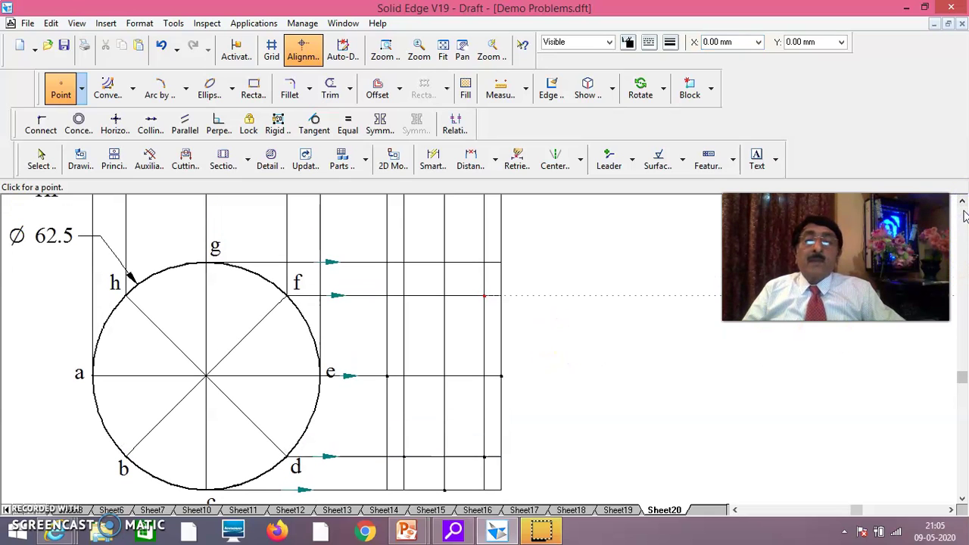
pyautogui.click(964, 207)
pyautogui.click(964, 207)
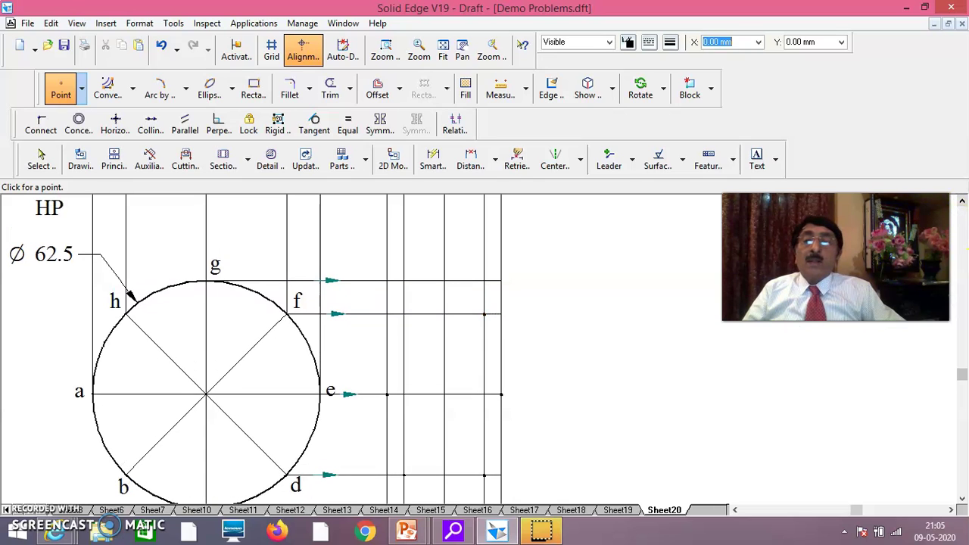
pyautogui.click(445, 281)
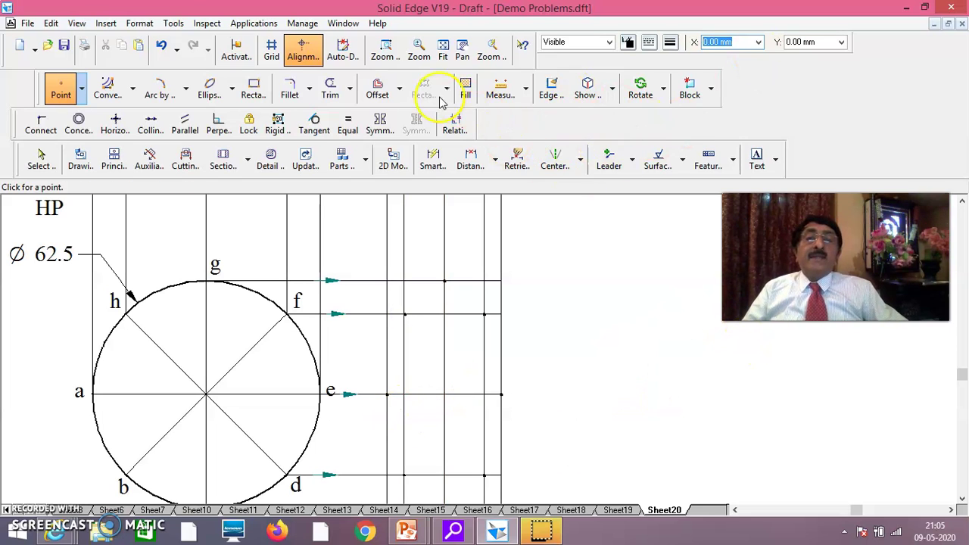
# - Add separate text labels a, b, c, d, e, f, g and h in the empty area below the XY line, beside the projector grid
pyautogui.click(445, 52)
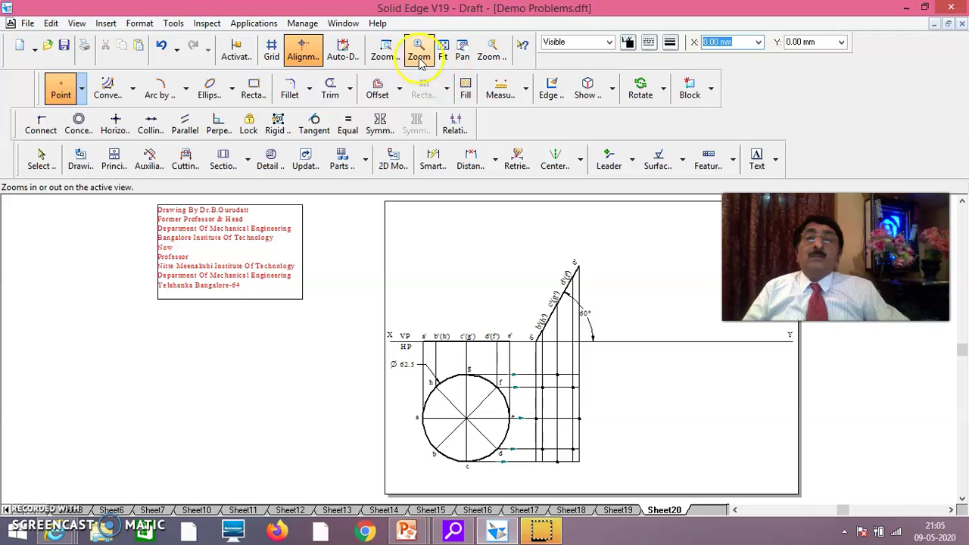
pyautogui.click(386, 52)
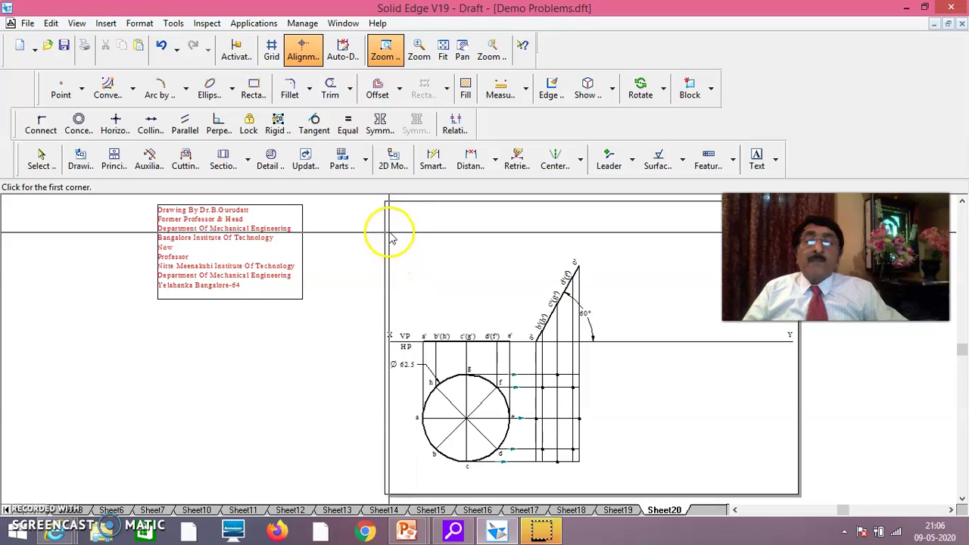
pyautogui.moveTo(396, 231)
pyautogui.mouseDown()
pyautogui.moveTo(424, 445)
pyautogui.moveTo(647, 495)
pyautogui.moveTo(645, 484)
pyautogui.mouseUp()
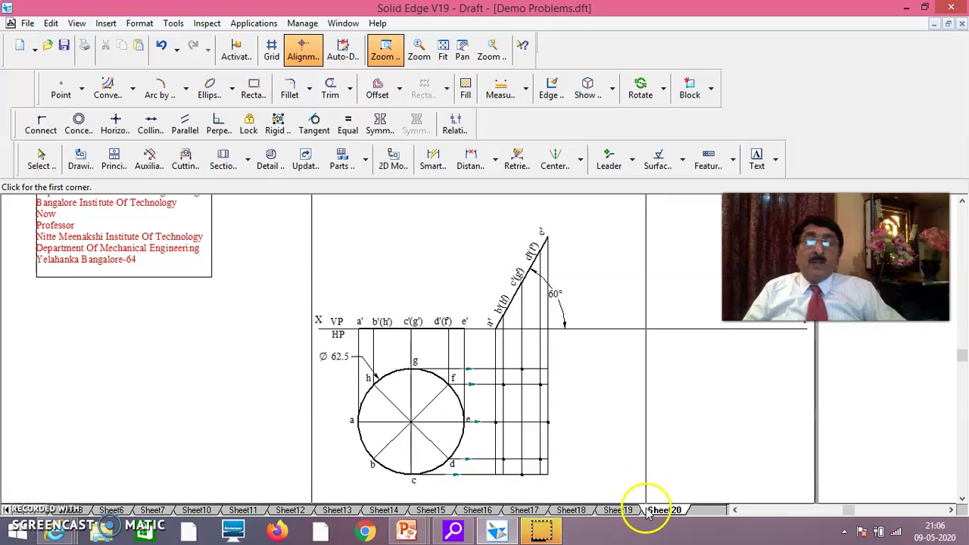
pyautogui.moveTo(794, 443)
pyautogui.mouseDown()
pyautogui.moveTo(683, 465)
pyautogui.moveTo(573, 468)
pyautogui.mouseUp()
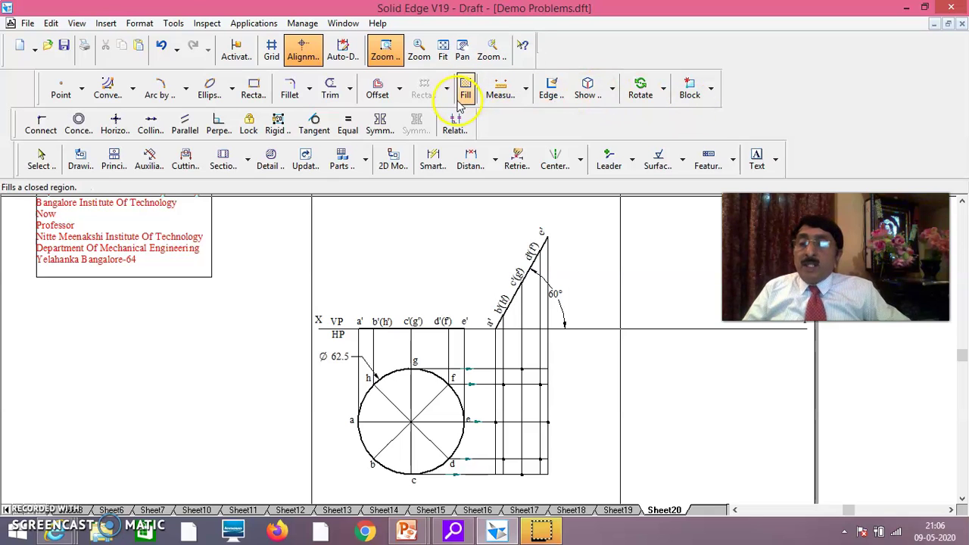
pyautogui.click(758, 160)
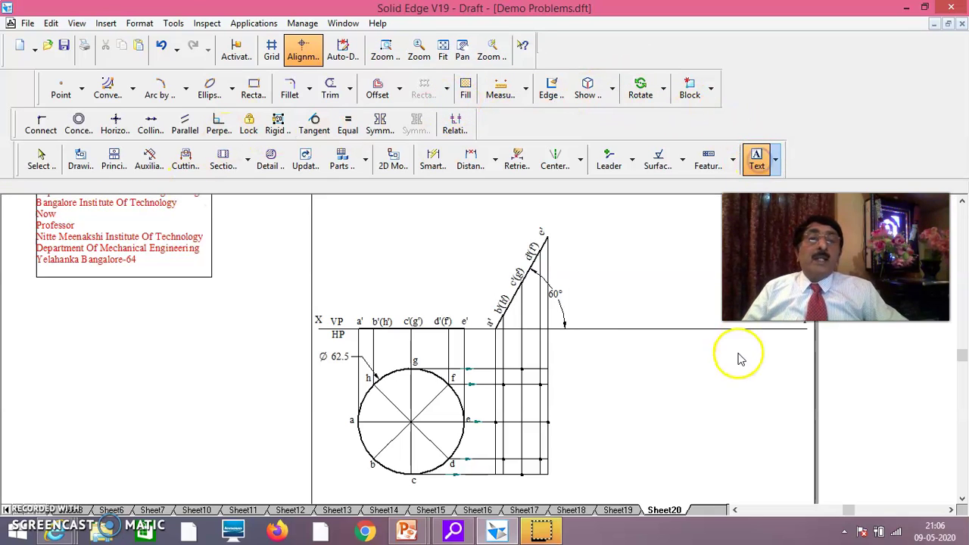
pyautogui.click(700, 406)
pyautogui.write('a')
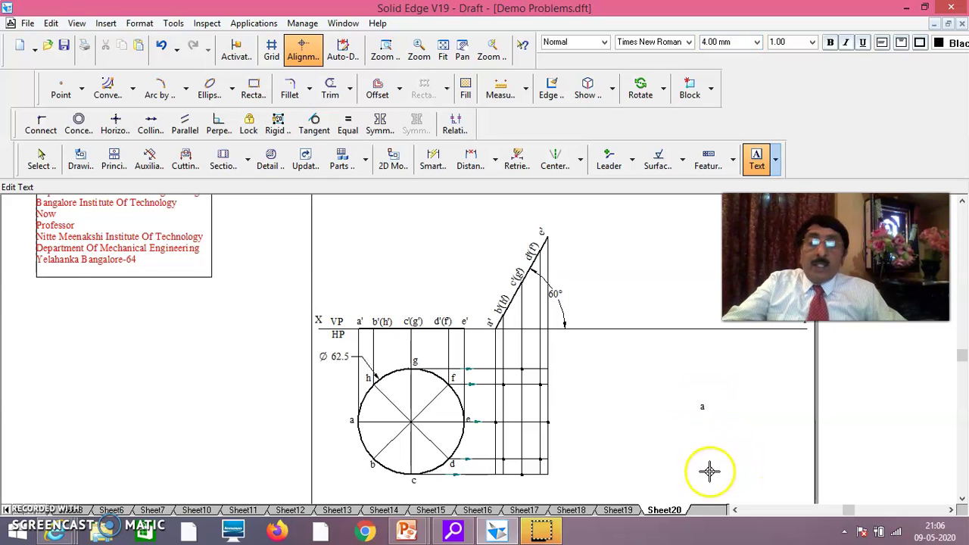
pyautogui.click(670, 455)
pyautogui.write('b')
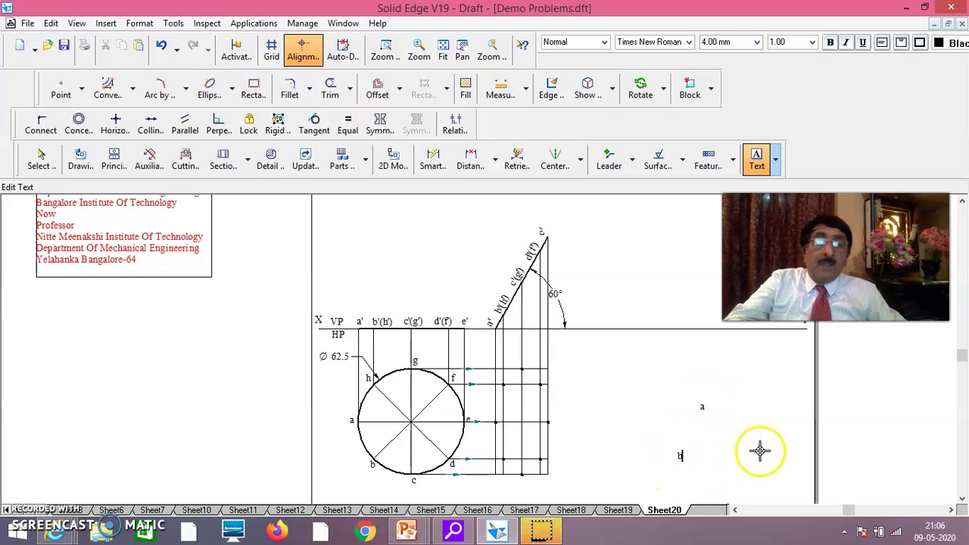
pyautogui.click(760, 452)
pyautogui.write('c')
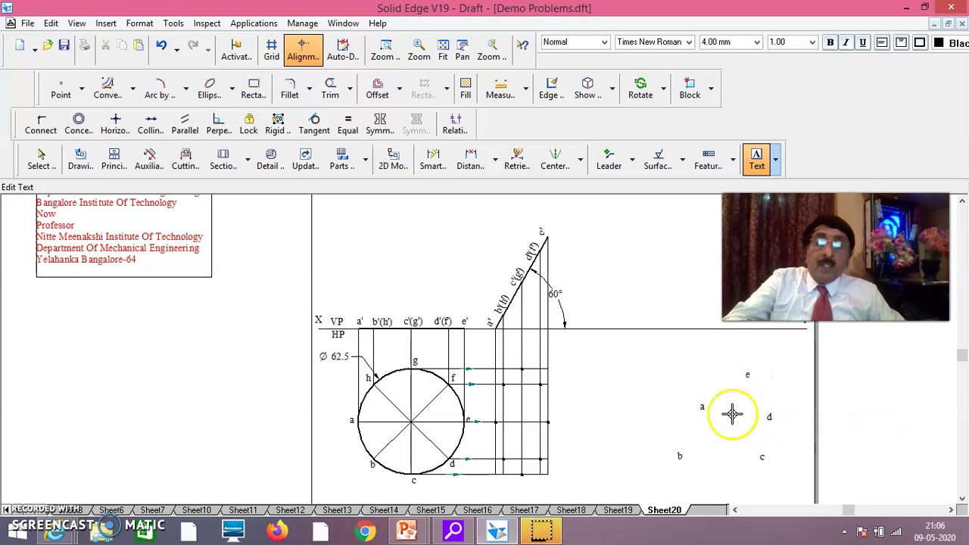
pyautogui.write('f')
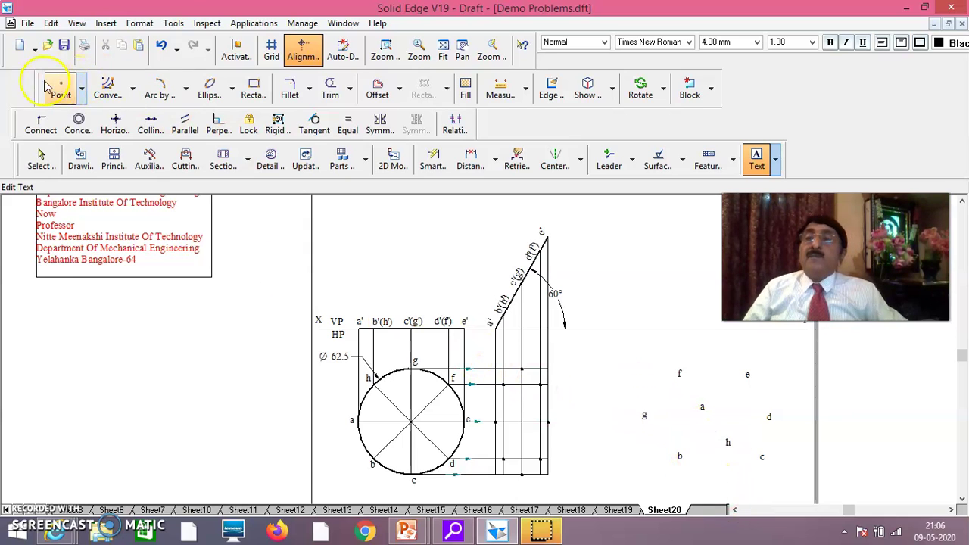
# - Move the loose label a beside its point on the inclined a' projector
pyautogui.click(41, 159)
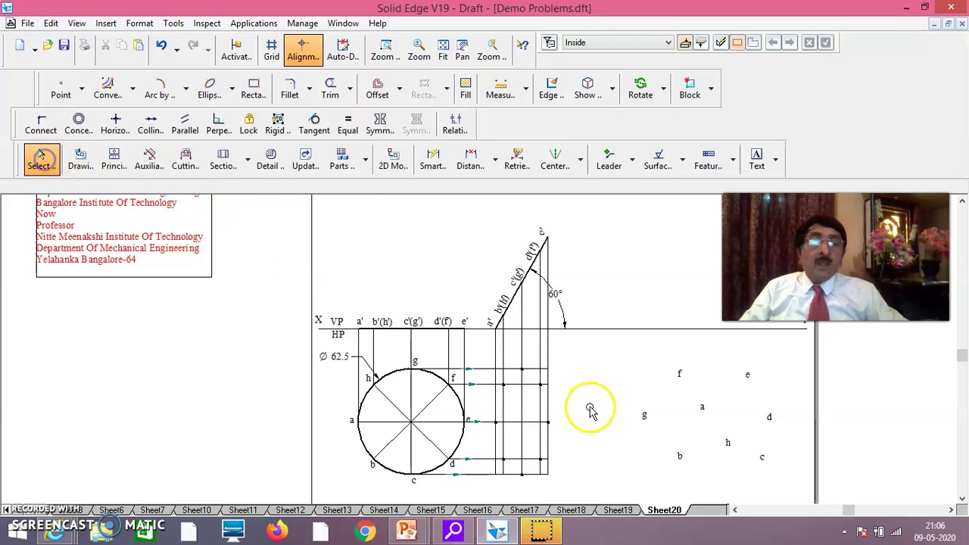
pyautogui.click(703, 409)
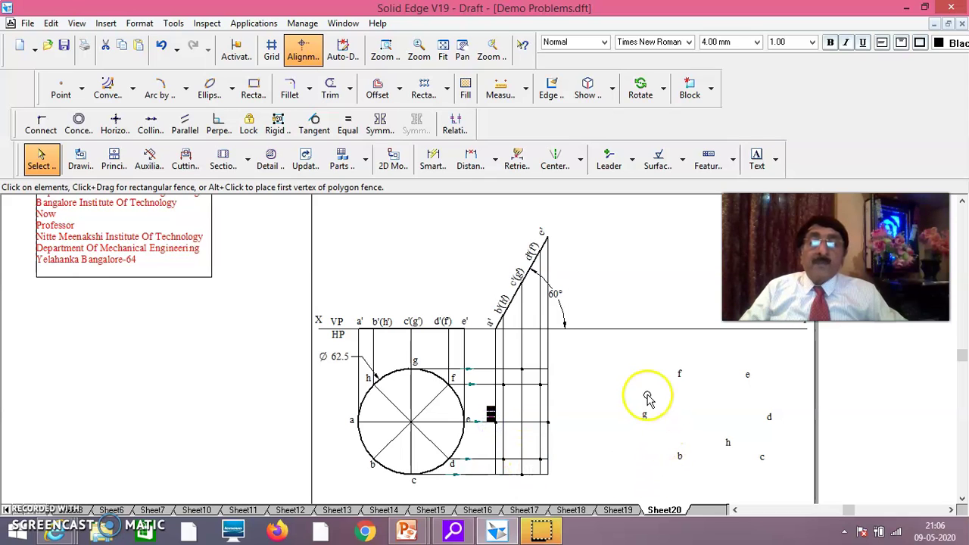
pyautogui.click(625, 383)
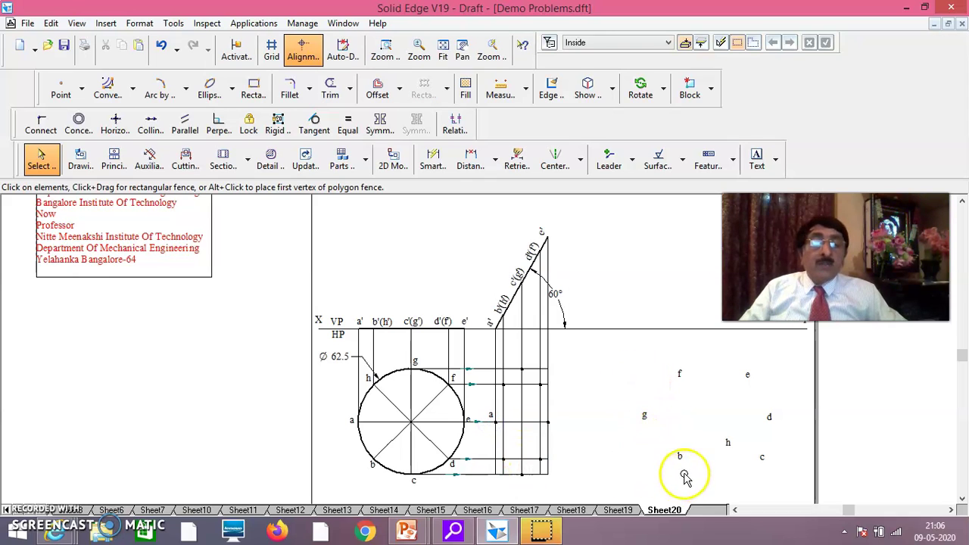
# - Move the loose label b beside its point on the b'(h') projector and adjust it to sit just above the horizontal projector
pyautogui.moveTo(681, 459); pyautogui.dragTo(500, 462)
pyautogui.click(602, 470)
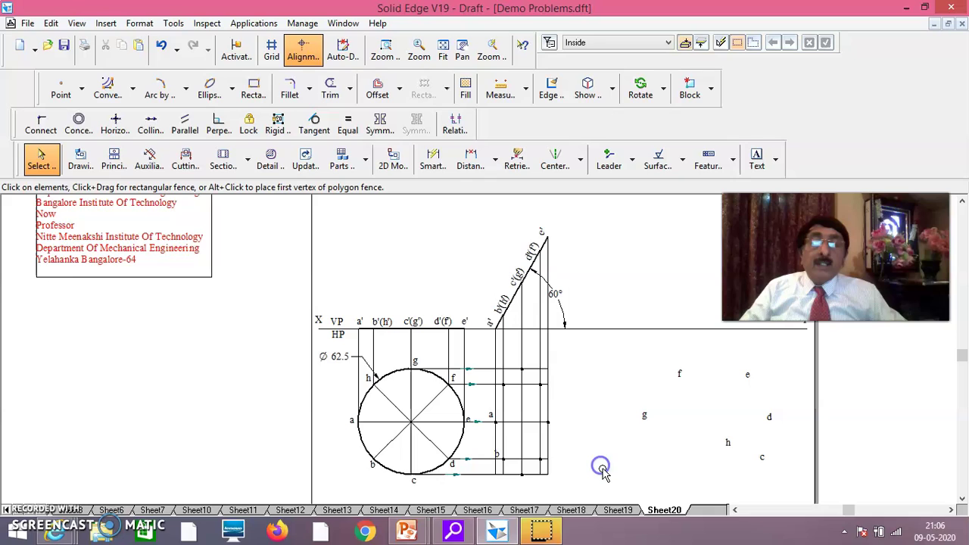
pyautogui.click(501, 459)
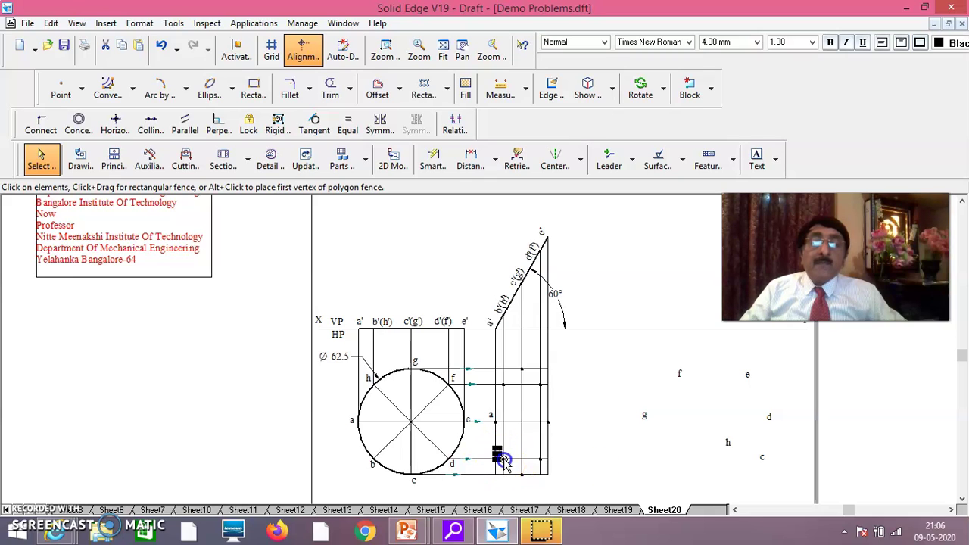
pyautogui.click(515, 448)
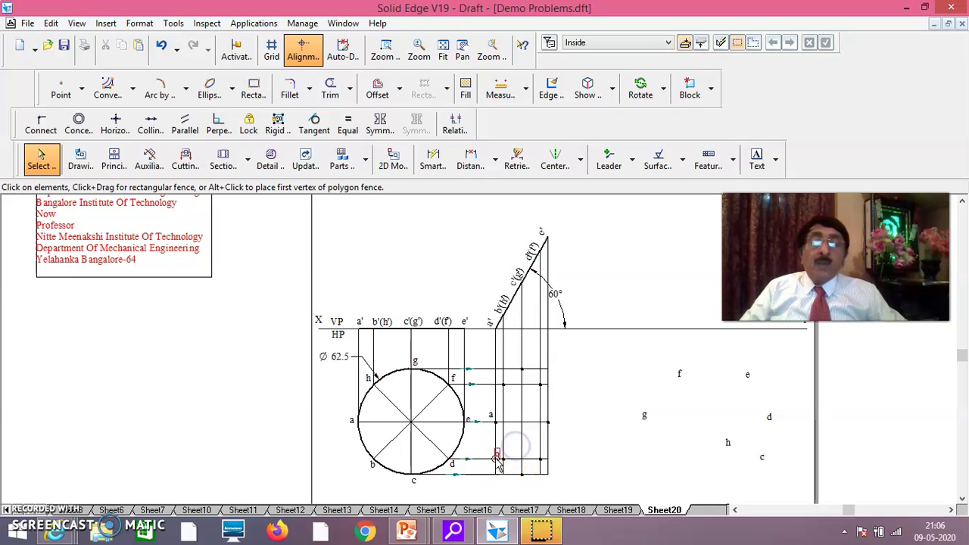
pyautogui.click(498, 458)
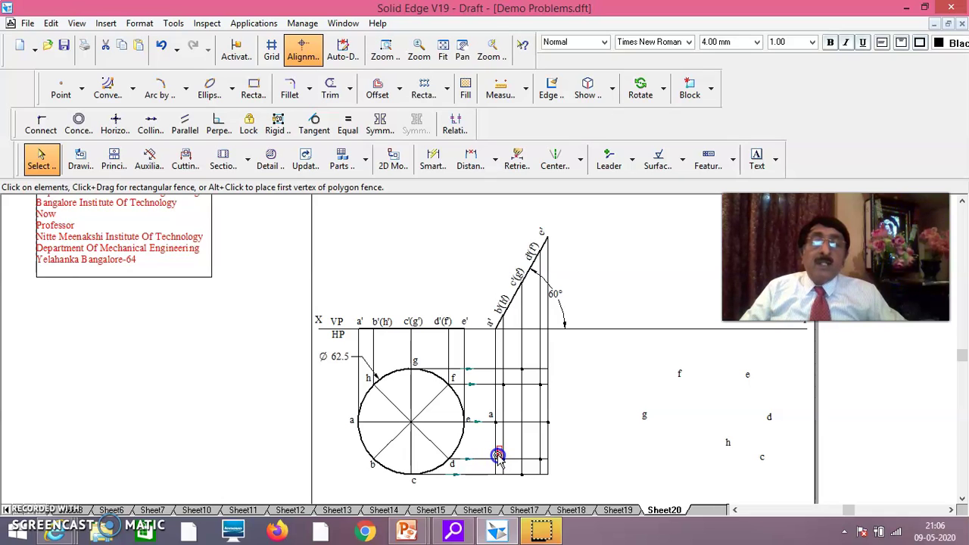
pyautogui.click(598, 448)
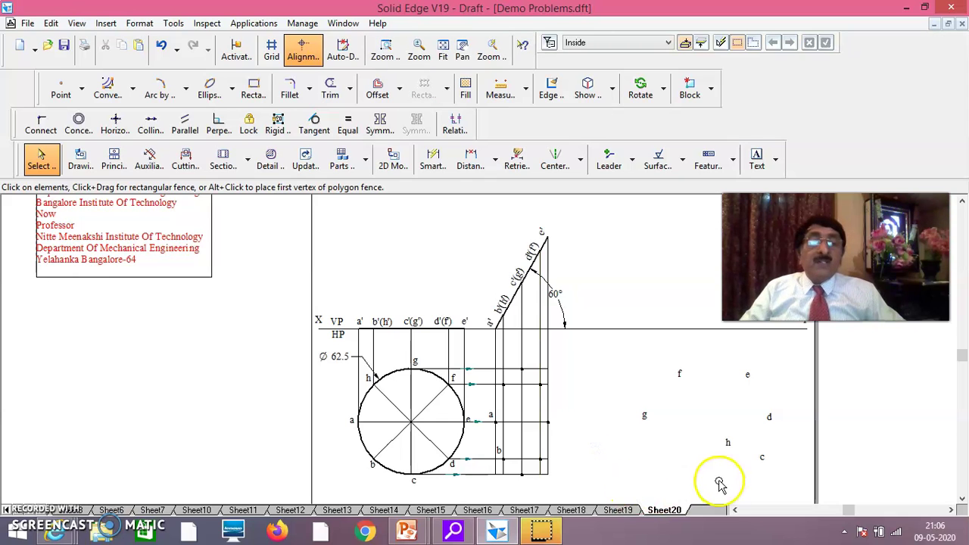
# - Move the loose labels c and d beside their points on the c'(g') and d'(f') vertical projectors
pyautogui.click(763, 463)
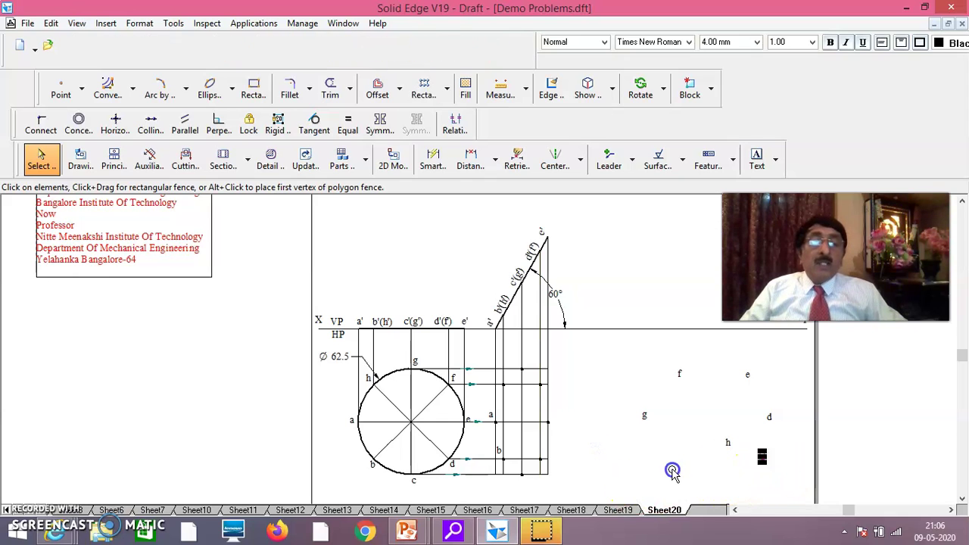
pyautogui.click(525, 491)
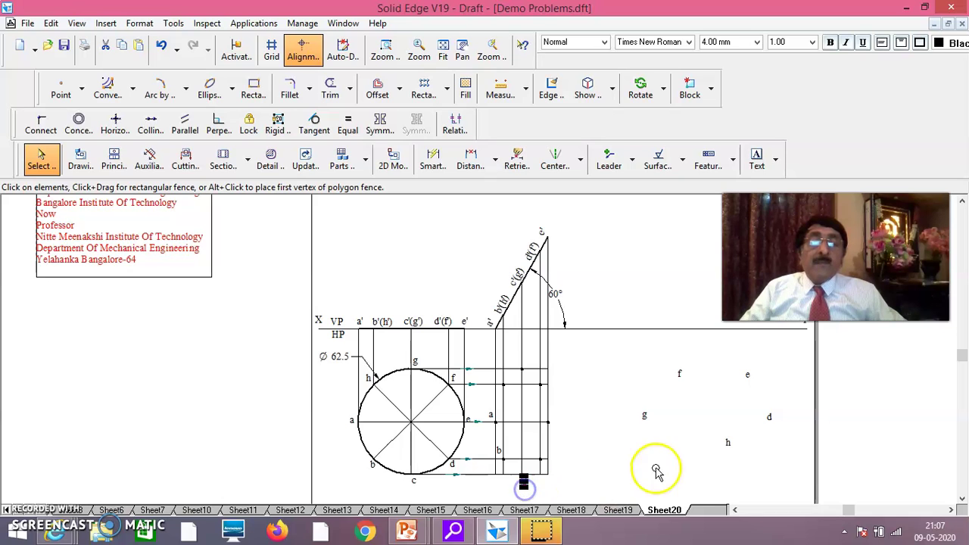
pyautogui.moveTo(772, 425); pyautogui.dragTo(539, 467)
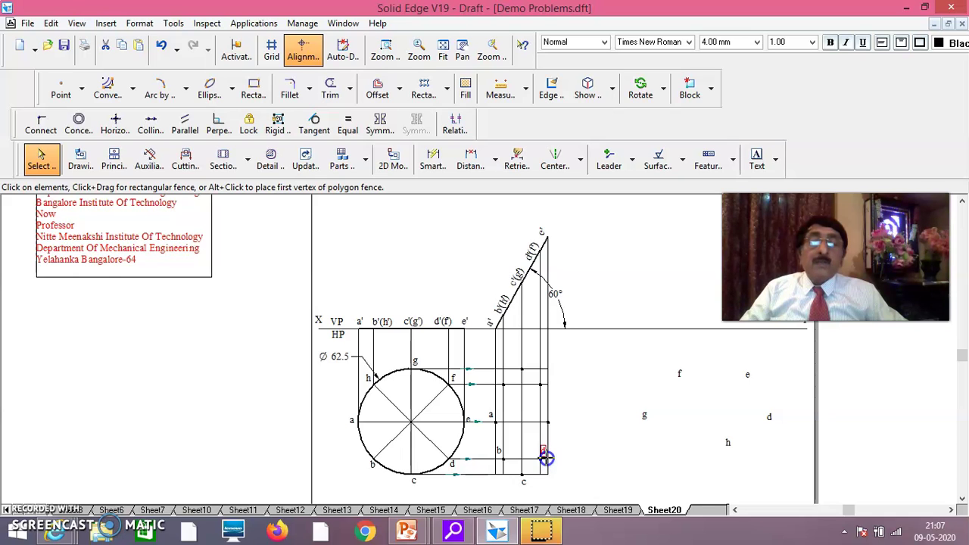
pyautogui.moveTo(581, 467); pyautogui.dragTo(583, 465)
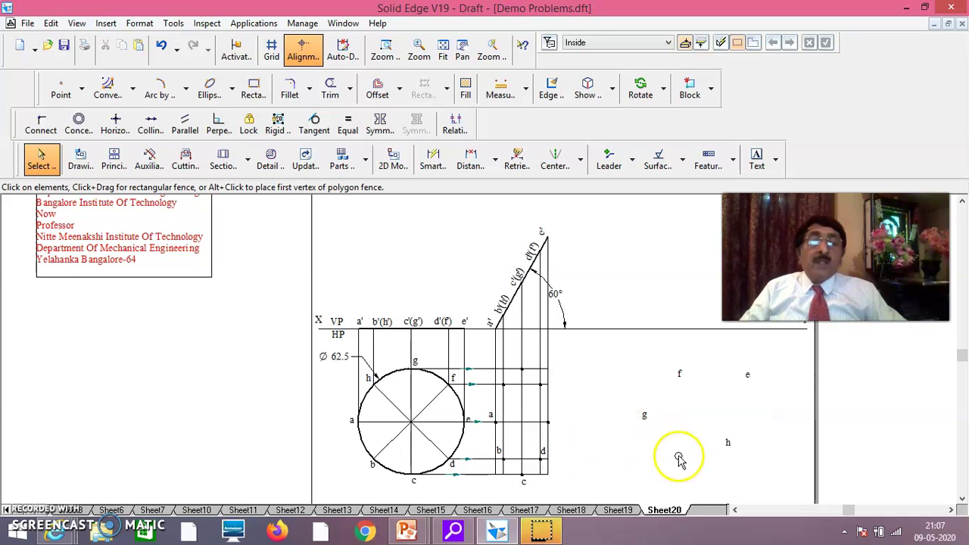
# - Move the loose labels e, f, g and h beside their corresponding points on the projector grid
pyautogui.click(751, 382)
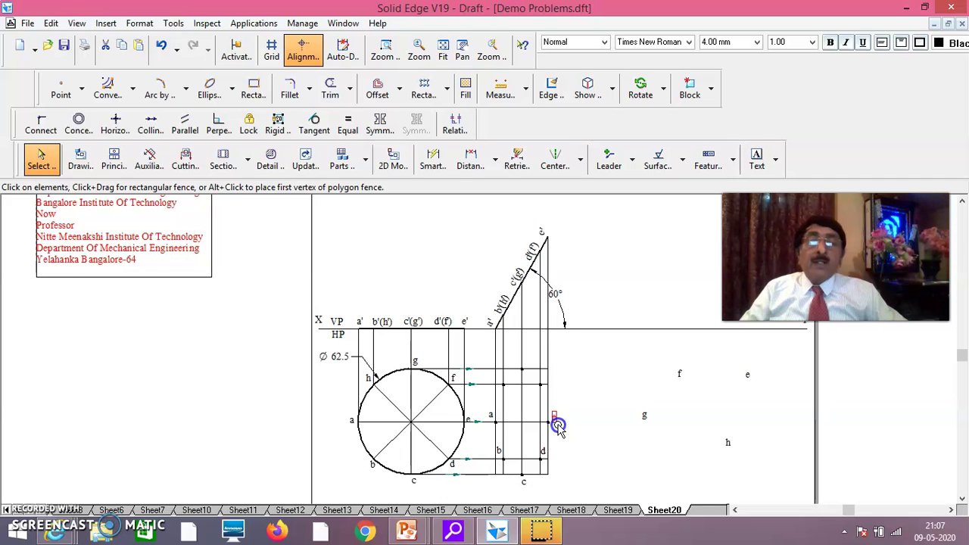
pyautogui.click(680, 383)
pyautogui.moveTo(681, 384); pyautogui.dragTo(546, 385)
pyautogui.click(662, 400)
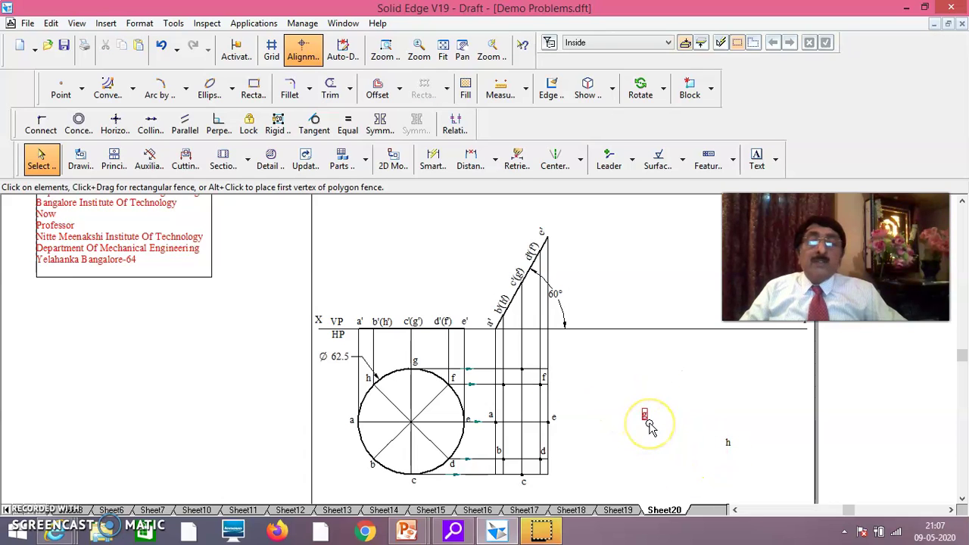
pyautogui.click(647, 421)
pyautogui.moveTo(545, 371); pyautogui.dragTo(528, 365)
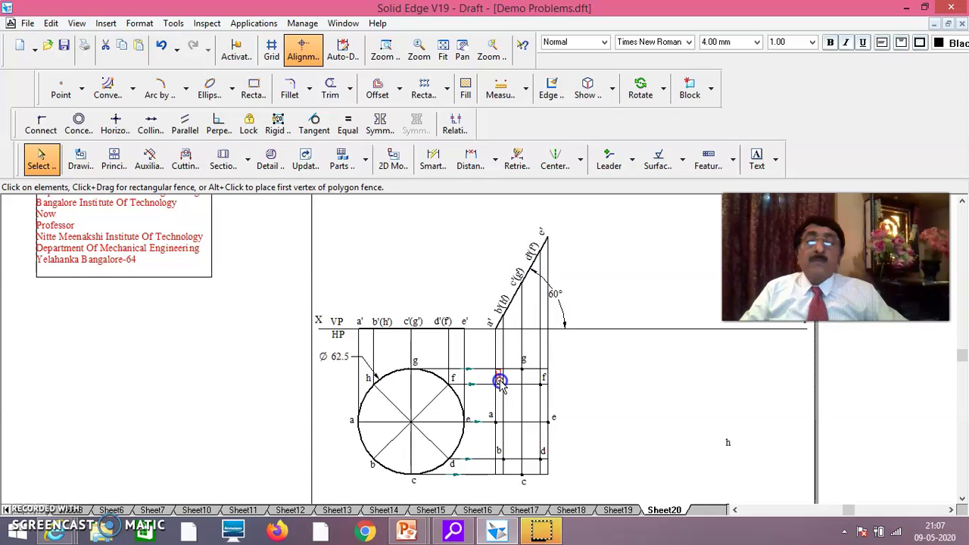
pyautogui.click(648, 404)
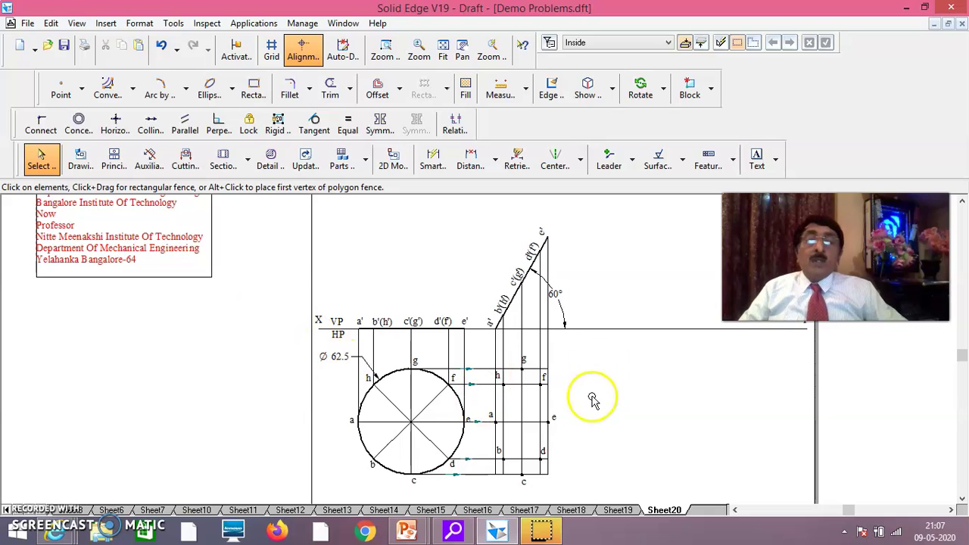
# - Review how the points of the inclined front view and the circle project onto the labelled points below the XY line
pyautogui.click(500, 304)
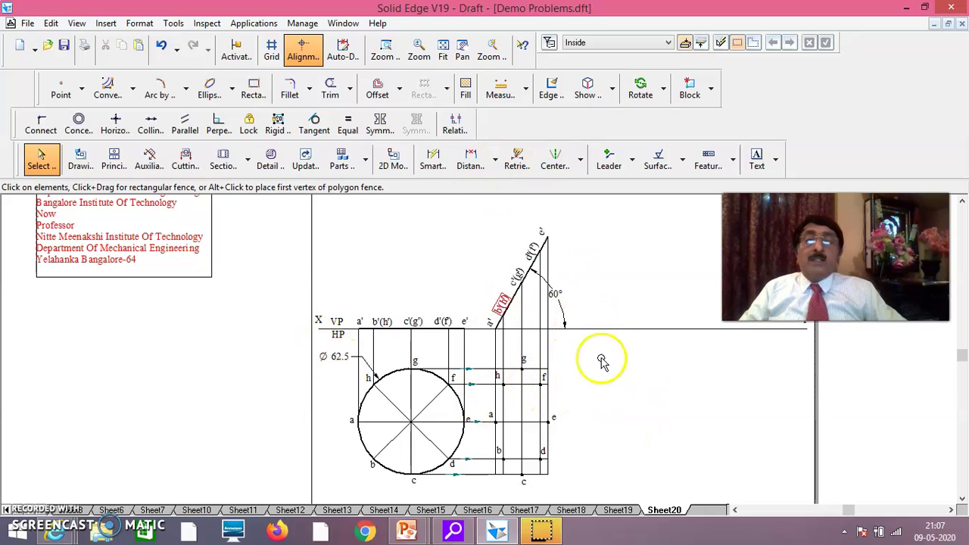
pyautogui.click(495, 341)
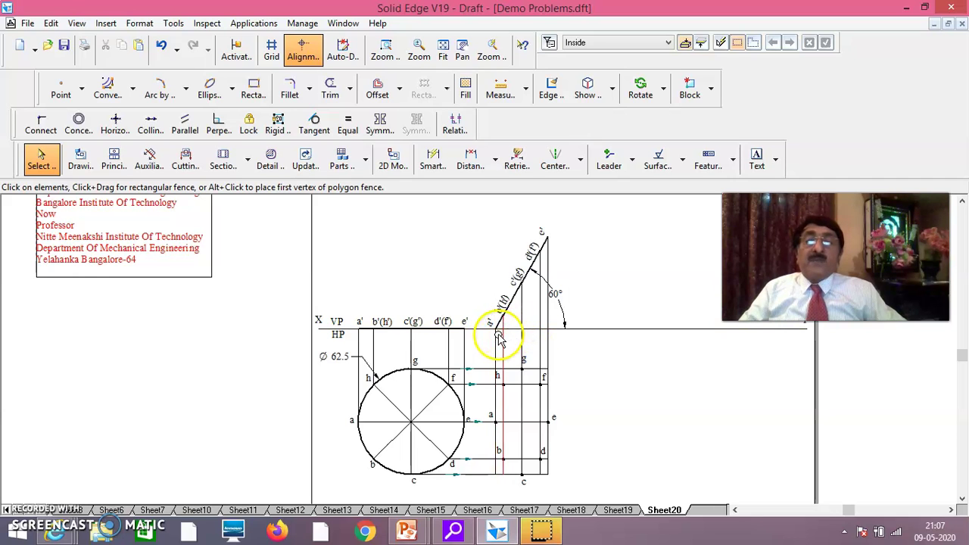
pyautogui.click(534, 275)
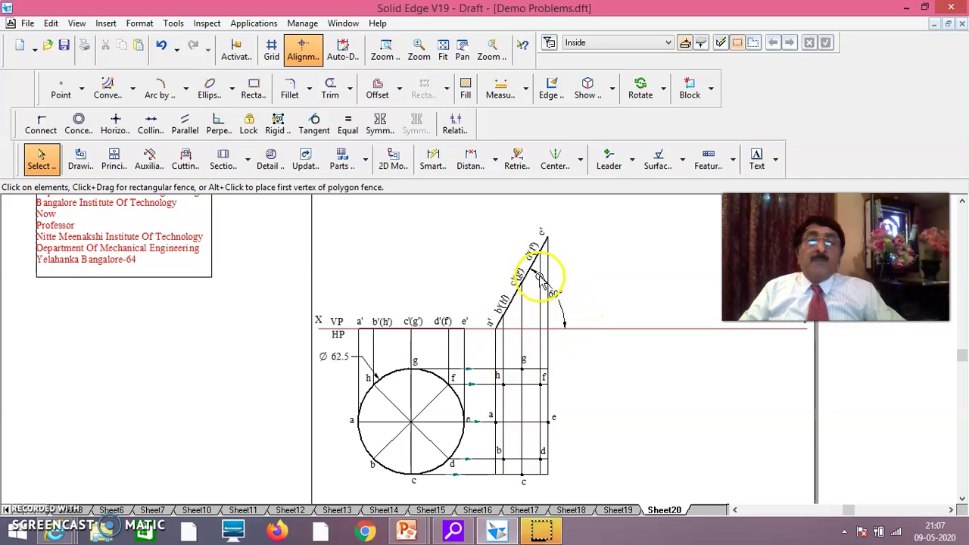
pyautogui.click(606, 398)
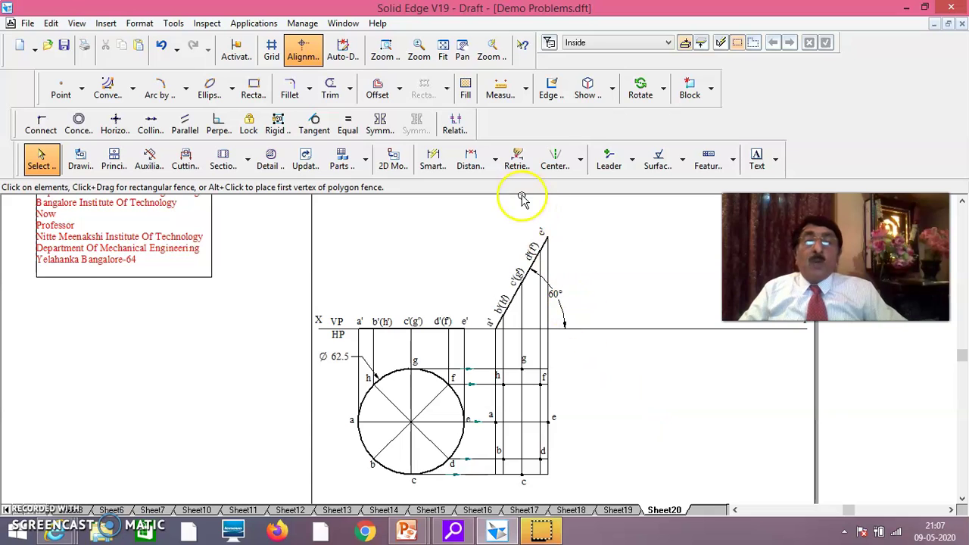
pyautogui.click(504, 332)
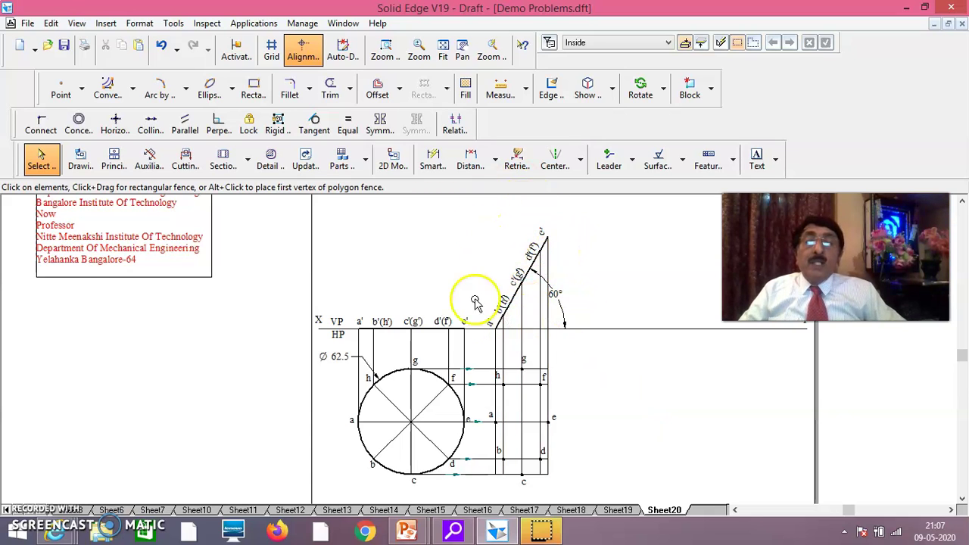
pyautogui.click(575, 419)
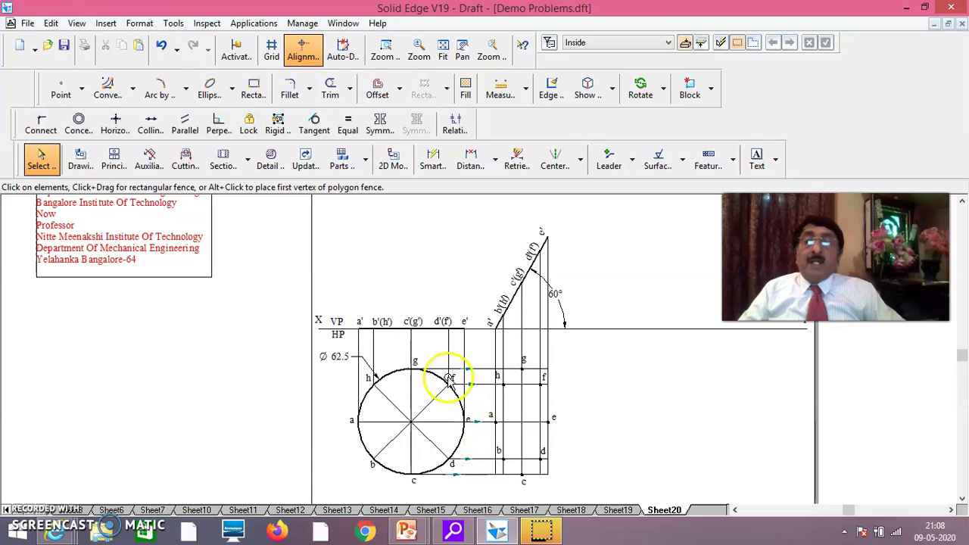
pyautogui.click(351, 419)
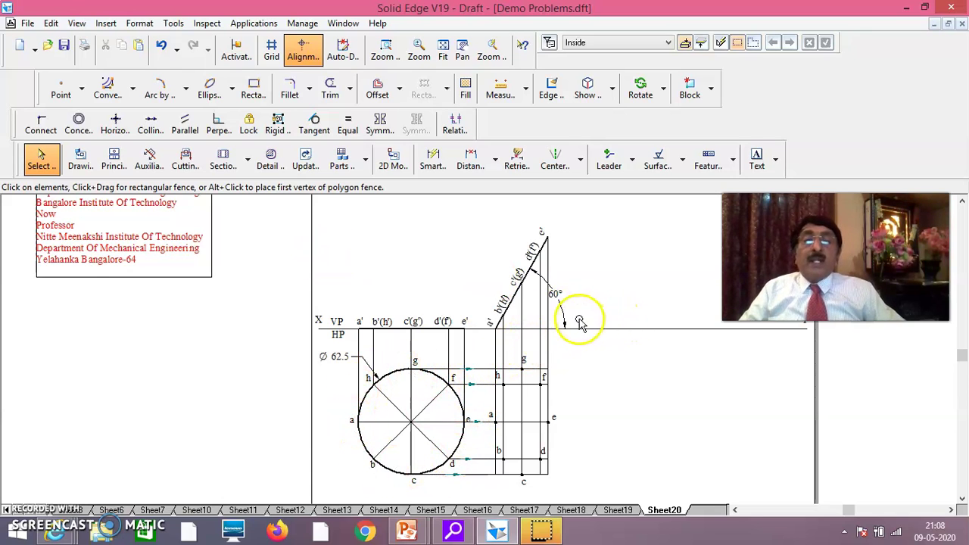
pyautogui.click(547, 285)
pyautogui.click(590, 421)
pyautogui.click(496, 337)
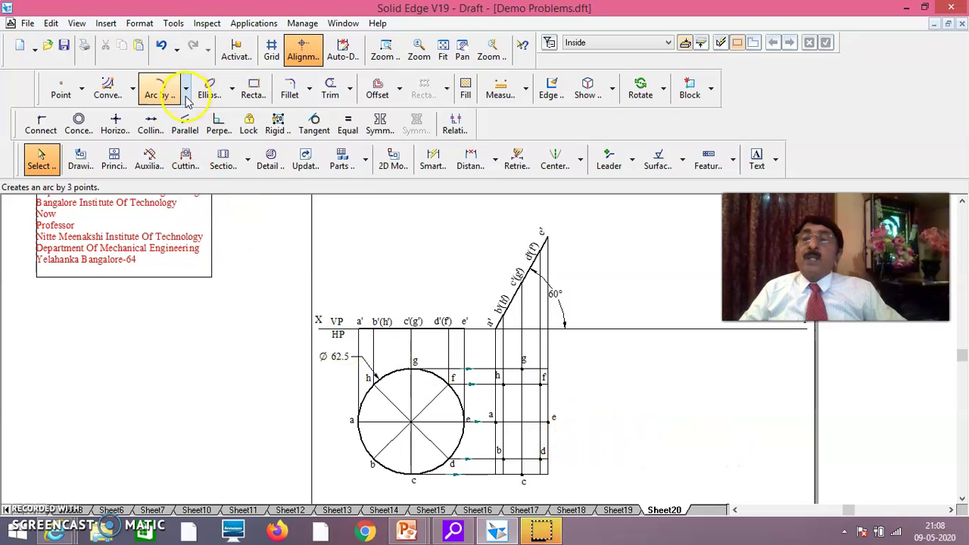
# - Draw an ellipse by 3 points with its primary axis from point e to point a, passing through point g
pyautogui.click(232, 93)
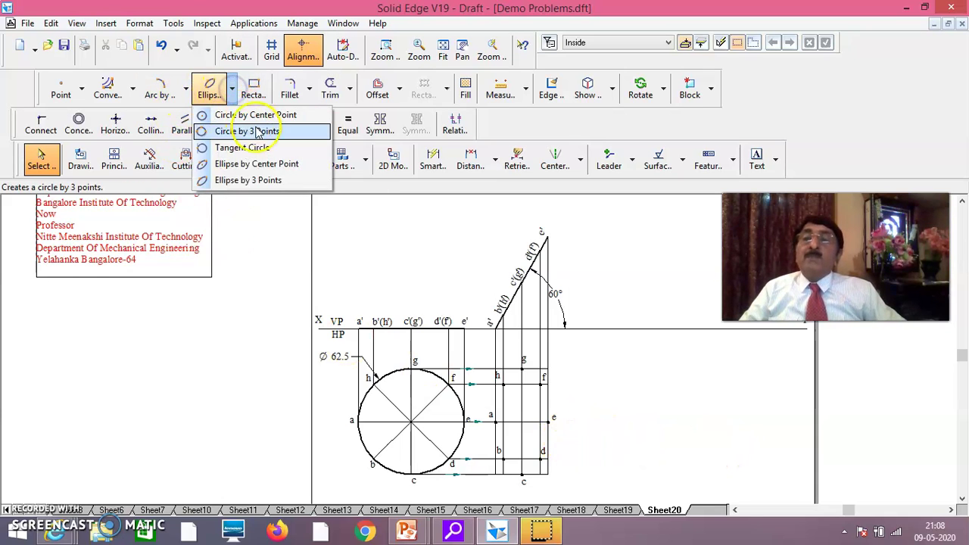
pyautogui.click(266, 181)
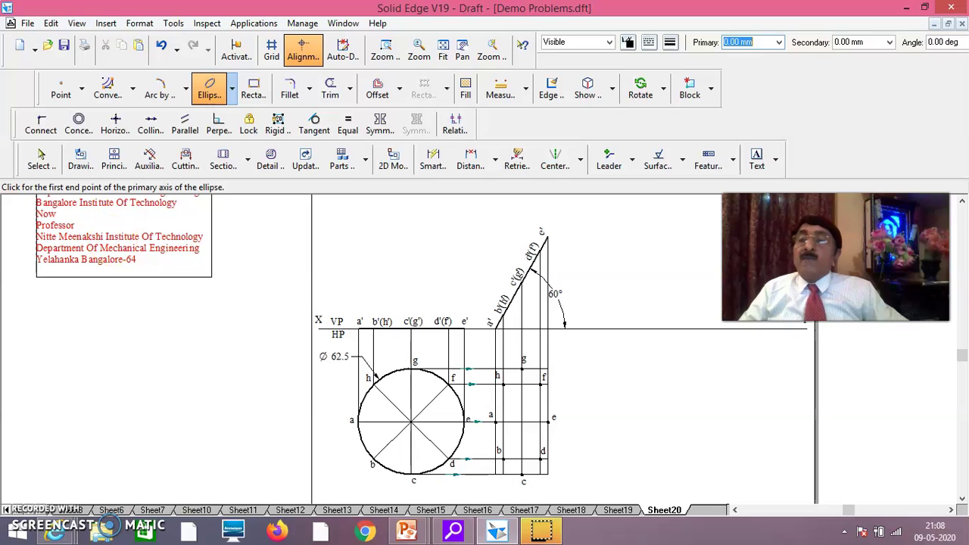
pyautogui.click(550, 421)
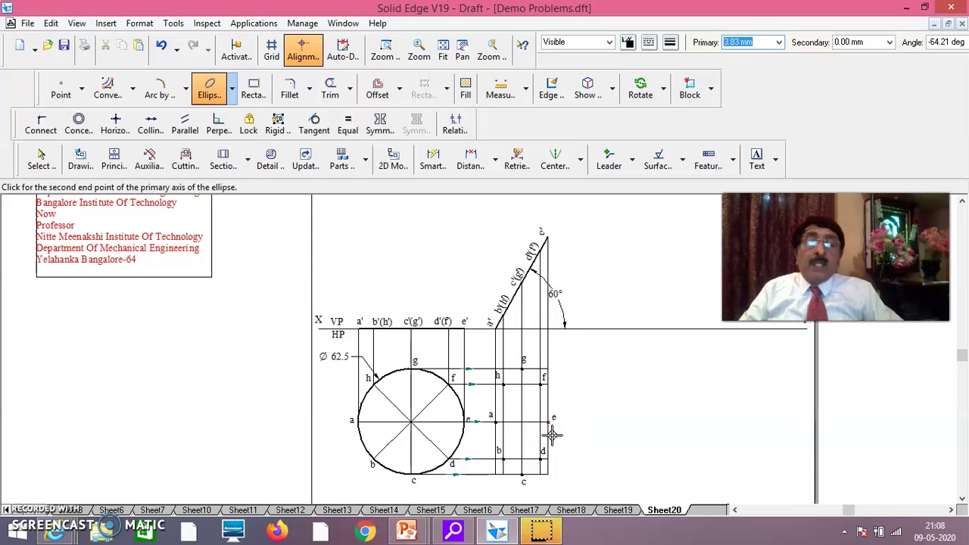
pyautogui.click(496, 421)
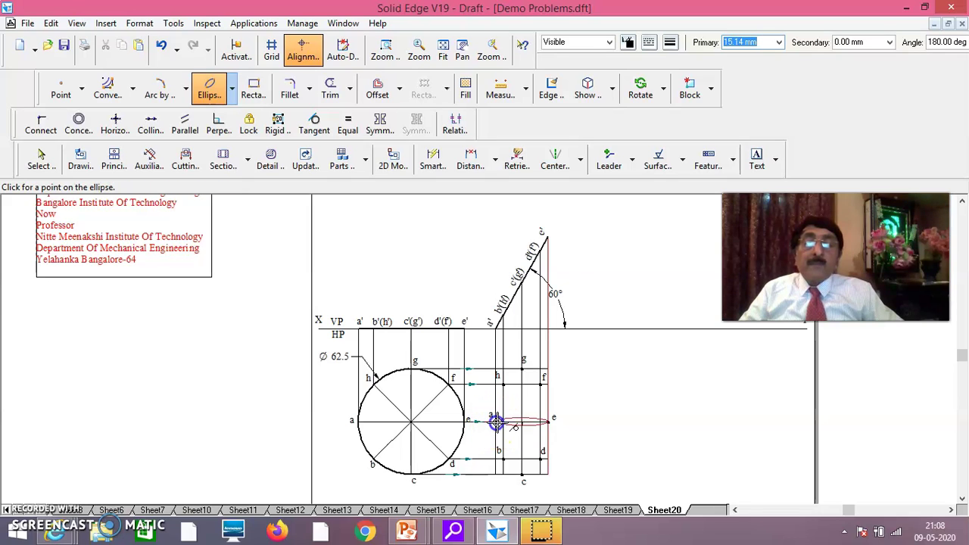
pyautogui.click(522, 368)
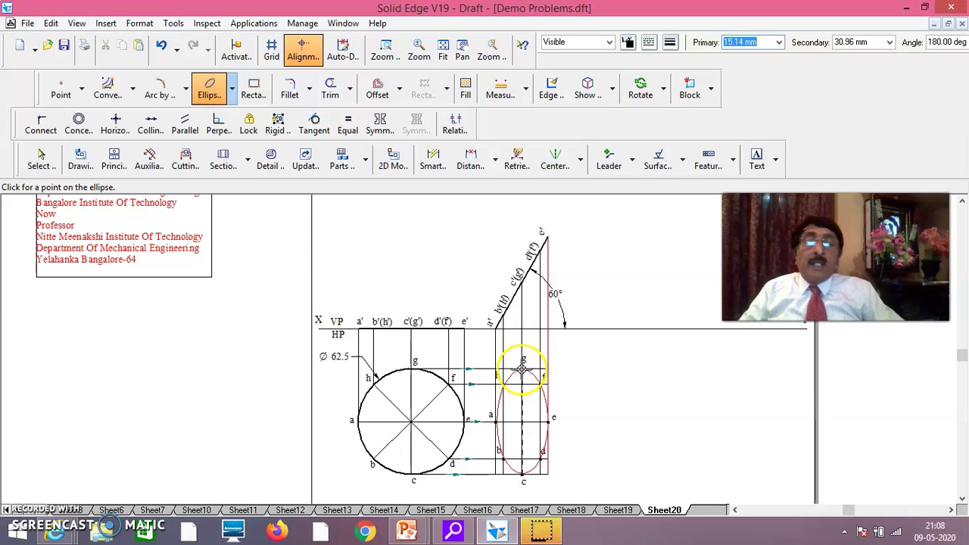
pyautogui.click(522, 371)
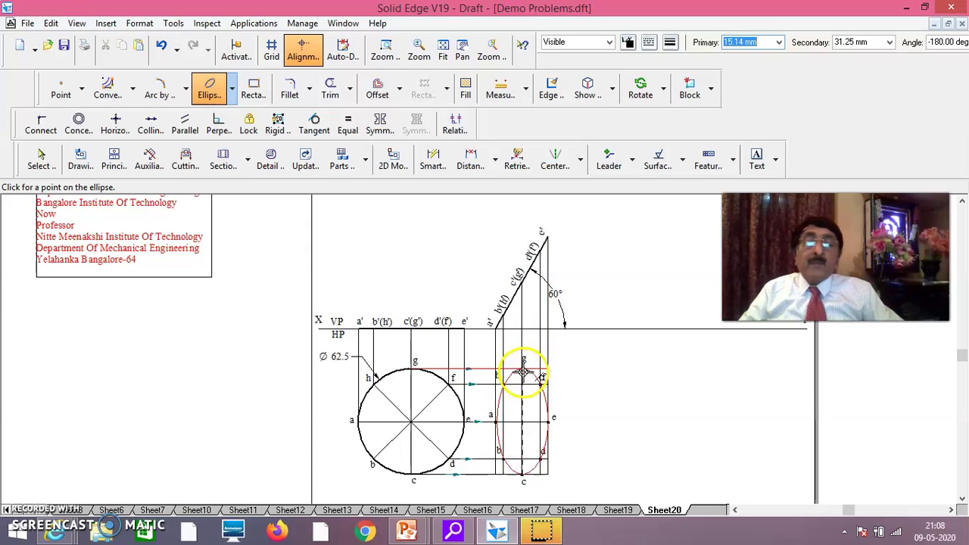
pyautogui.click(522, 370)
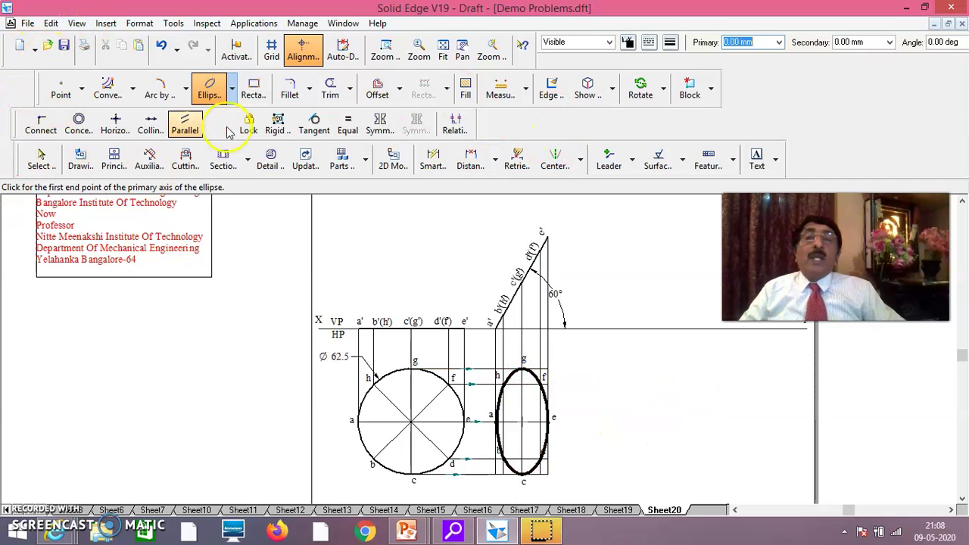
# - Set the line width of the new ellipse to 0.50 mm
pyautogui.click(39, 159)
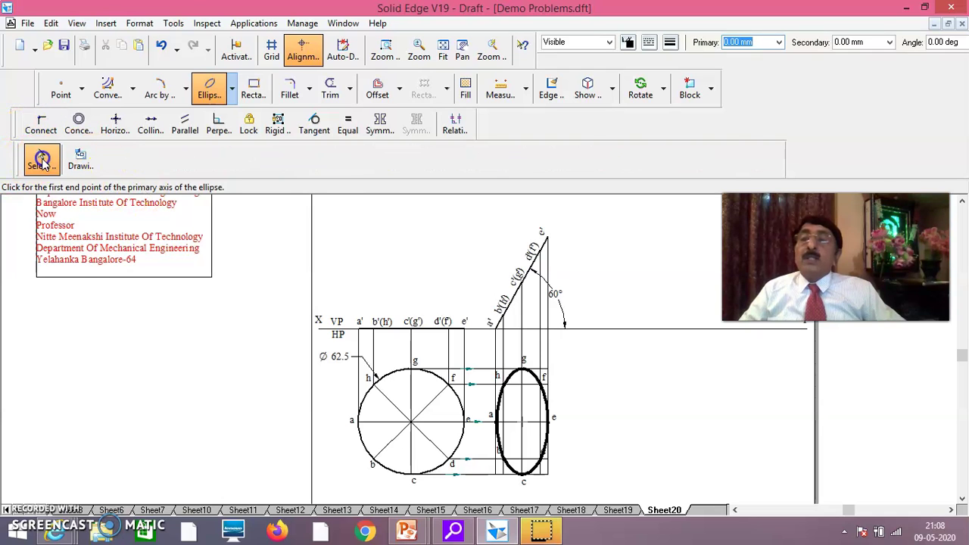
pyautogui.click(534, 378)
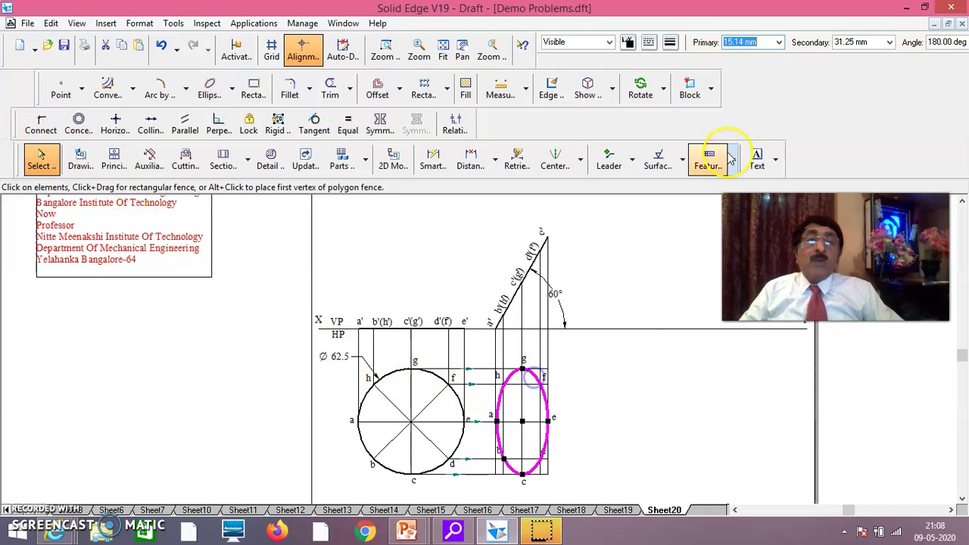
pyautogui.click(670, 43)
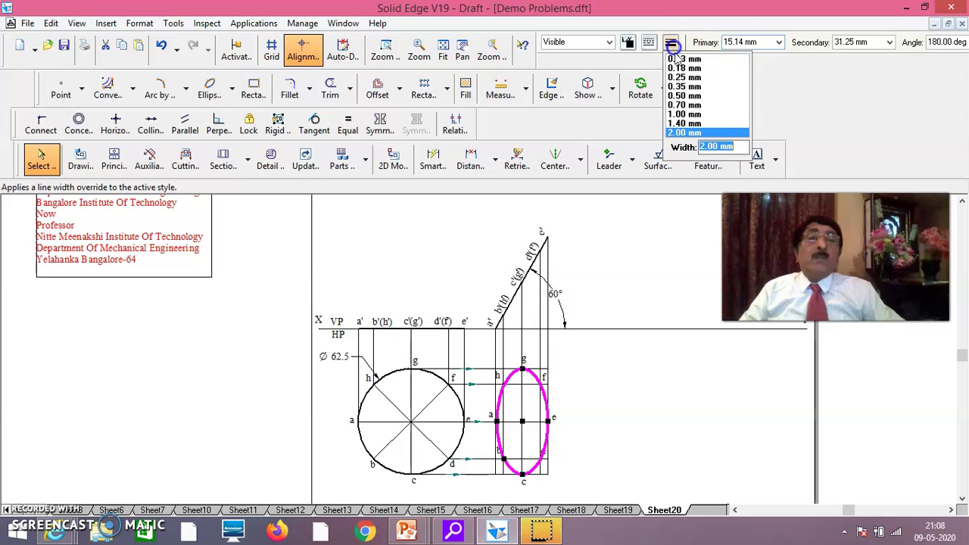
pyautogui.click(687, 96)
pyautogui.click(625, 301)
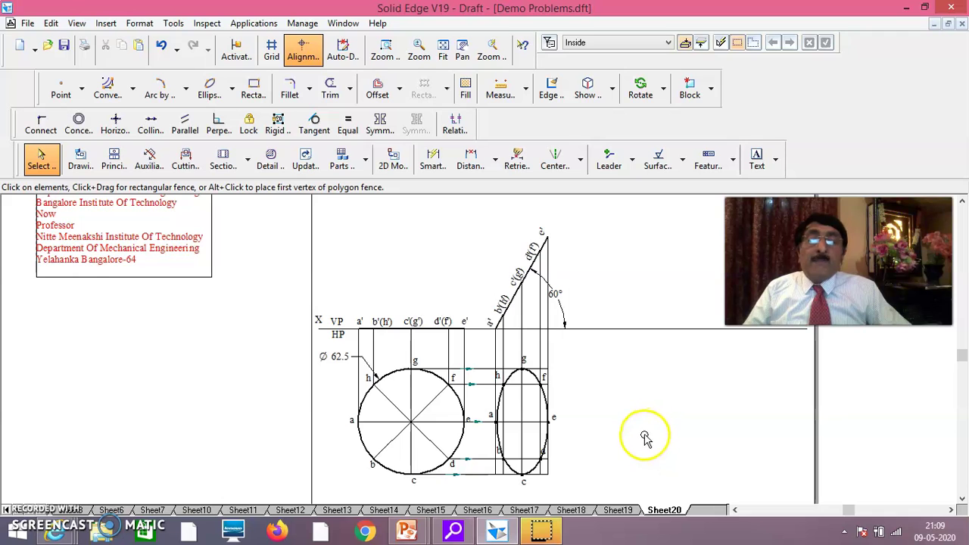
# - Check the Problem-19 statement on Sheet19, then return to Sheet20 and compare it with the elliptical top view
pyautogui.click(617, 510)
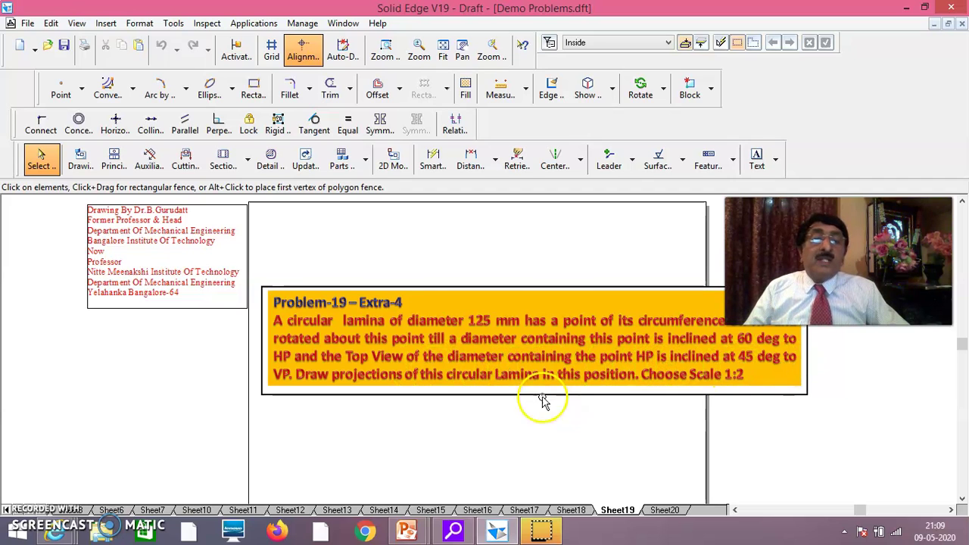
pyautogui.click(663, 511)
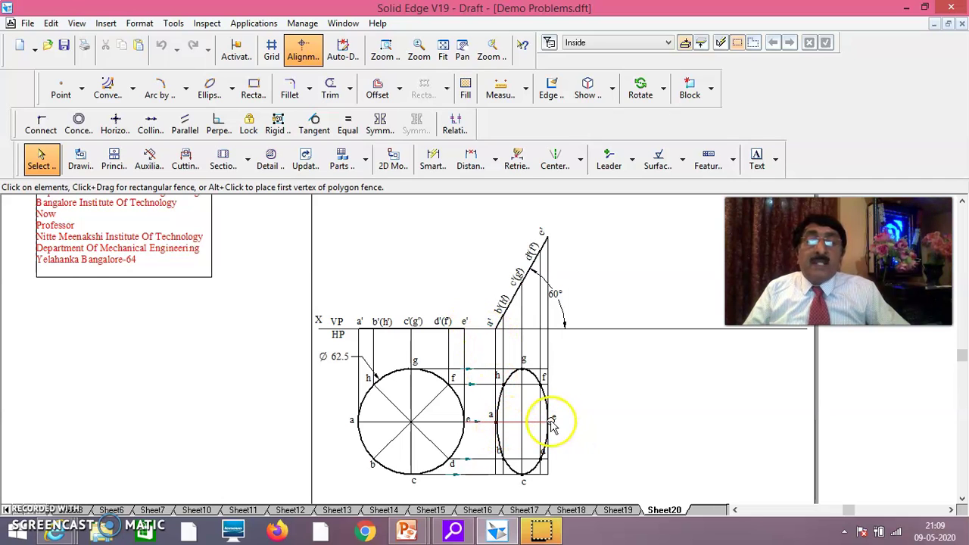
pyautogui.click(524, 468)
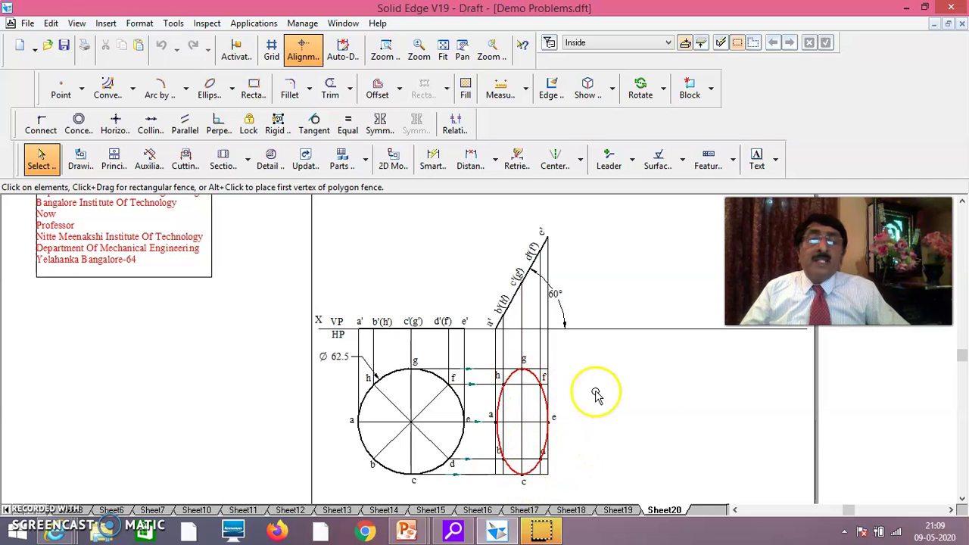
# - Recheck the Problem-19 statement on Sheet19, then reposition labels d and b beside their points on the ellipse on Sheet20
pyautogui.click(617, 511)
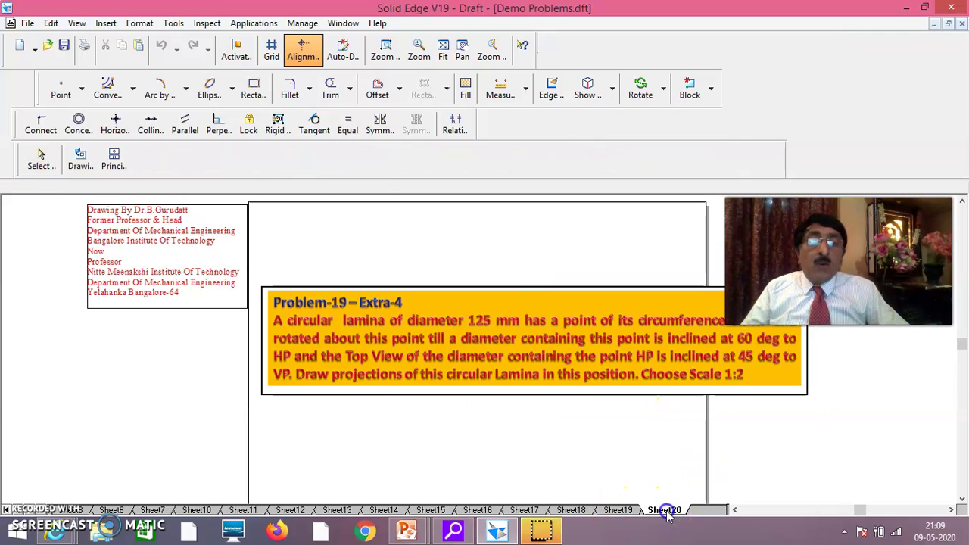
pyautogui.click(664, 511)
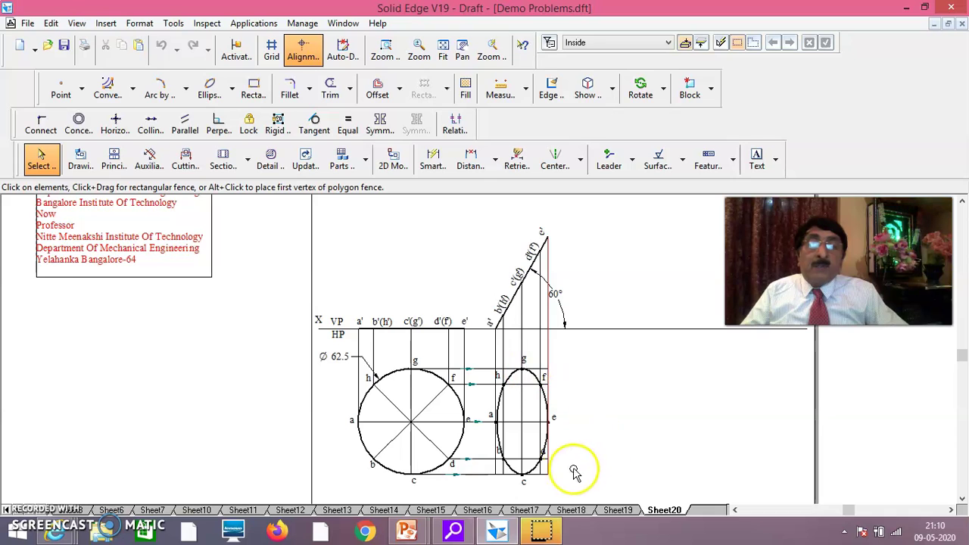
pyautogui.click(555, 468)
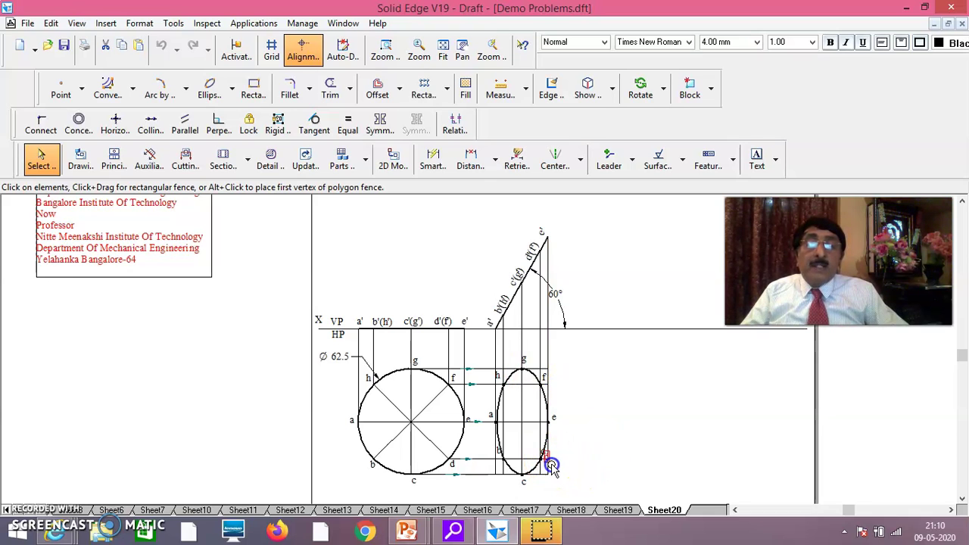
pyautogui.click(596, 467)
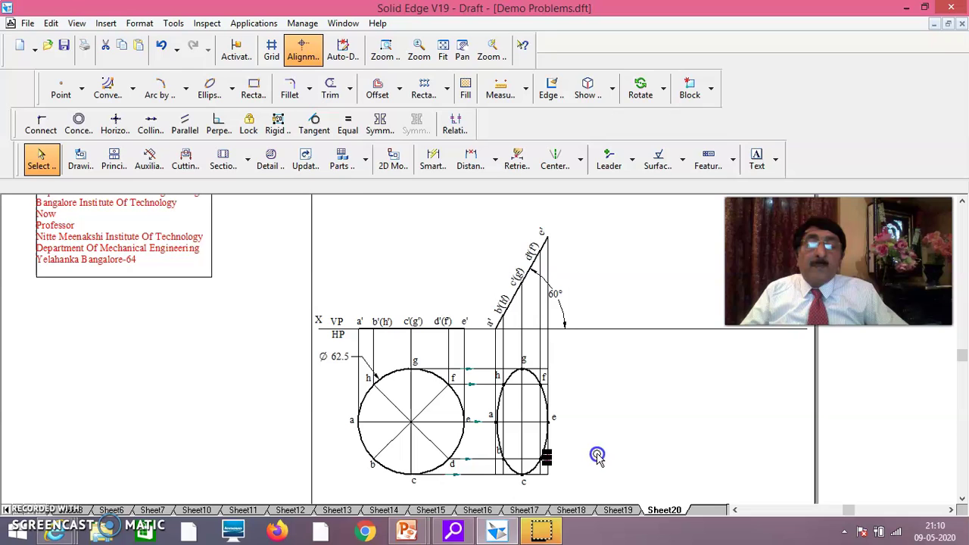
pyautogui.click(494, 452)
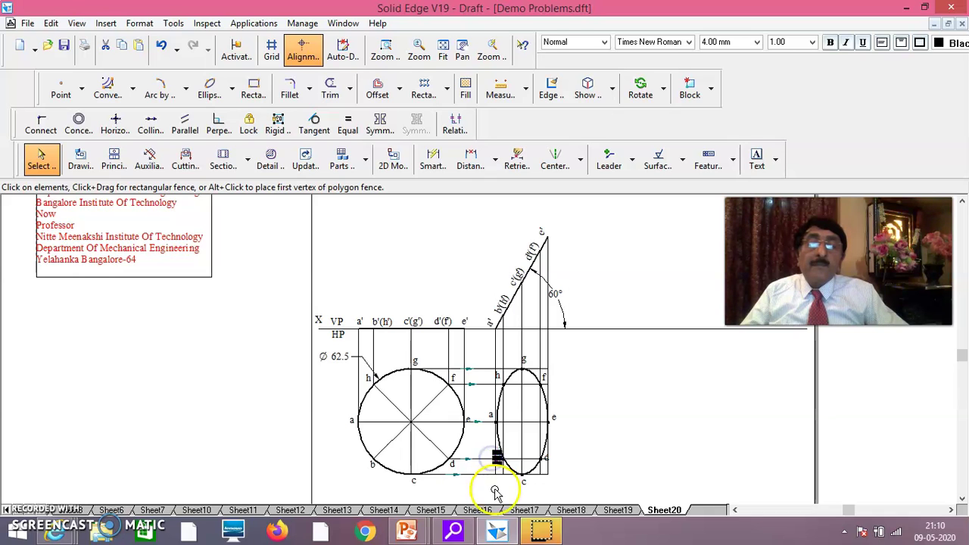
pyautogui.click(494, 492)
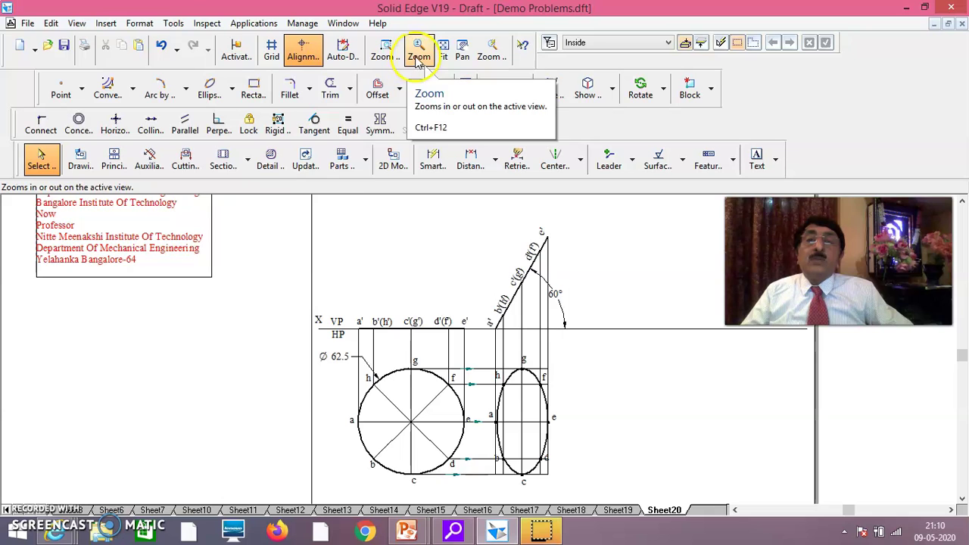
# - Move label h closer to its point on the ellipse and label b just below its point
pyautogui.click(383, 50)
pyautogui.moveTo(496, 407); pyautogui.dragTo(498, 413)
pyautogui.moveTo(514, 492); pyautogui.dragTo(576, 502)
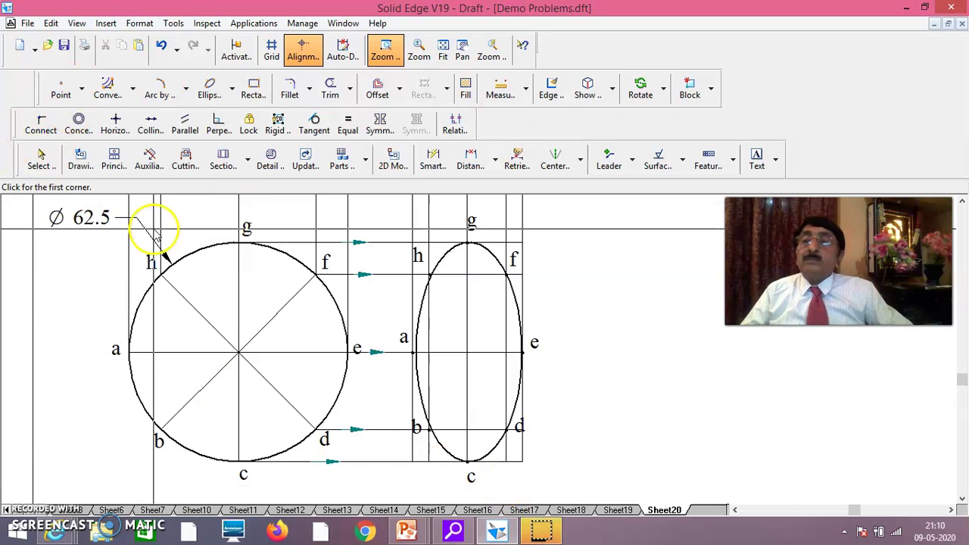
pyautogui.click(43, 162)
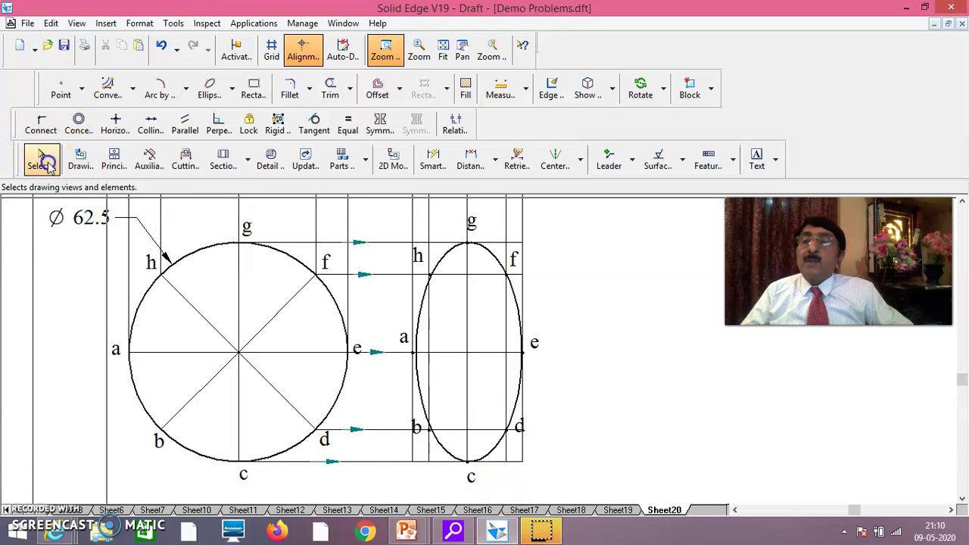
pyautogui.click(422, 273)
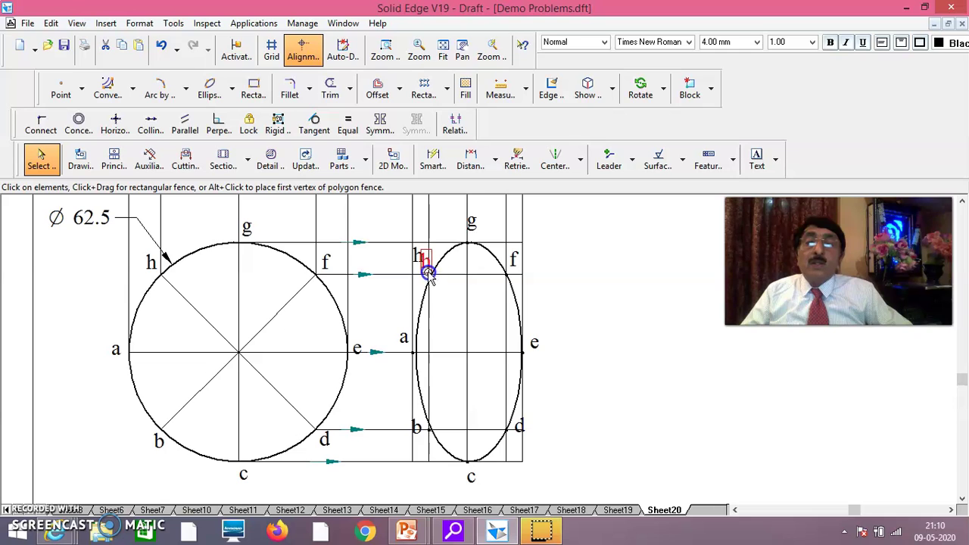
pyautogui.click(606, 305)
pyautogui.click(428, 453)
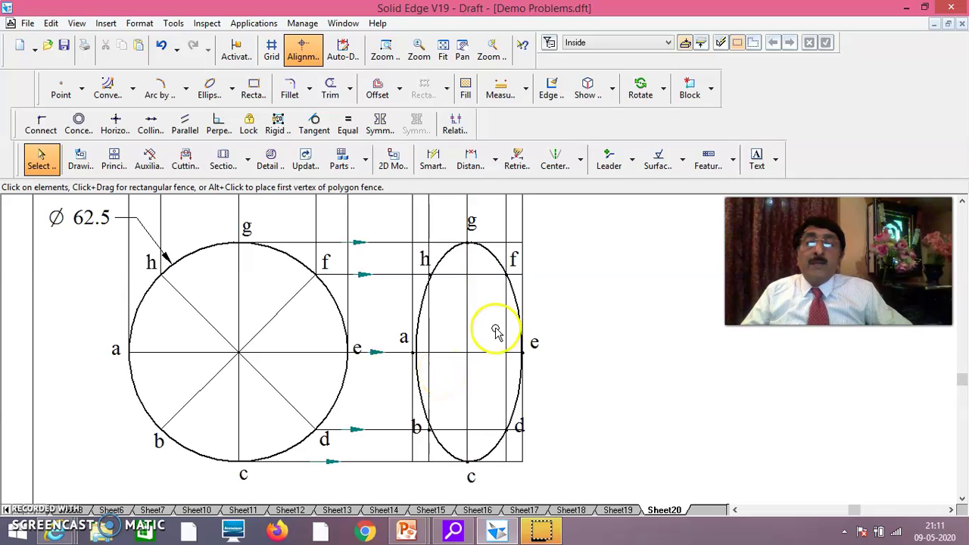
pyautogui.click(445, 352)
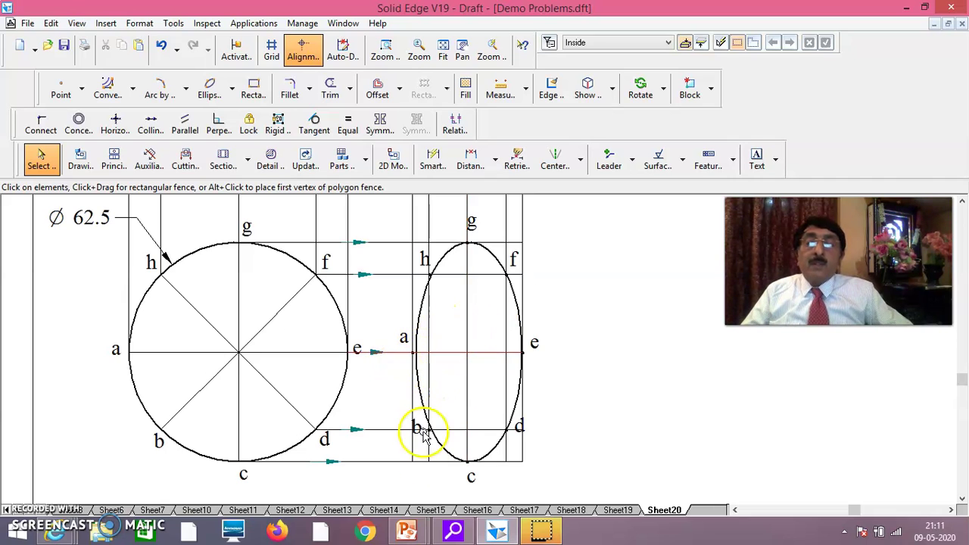
pyautogui.moveTo(419, 439); pyautogui.dragTo(432, 458)
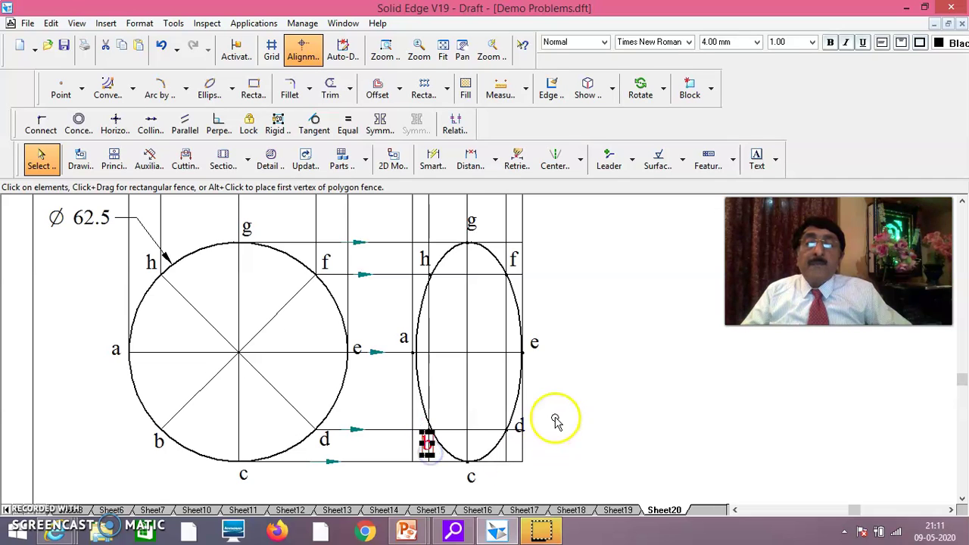
pyautogui.click(576, 409)
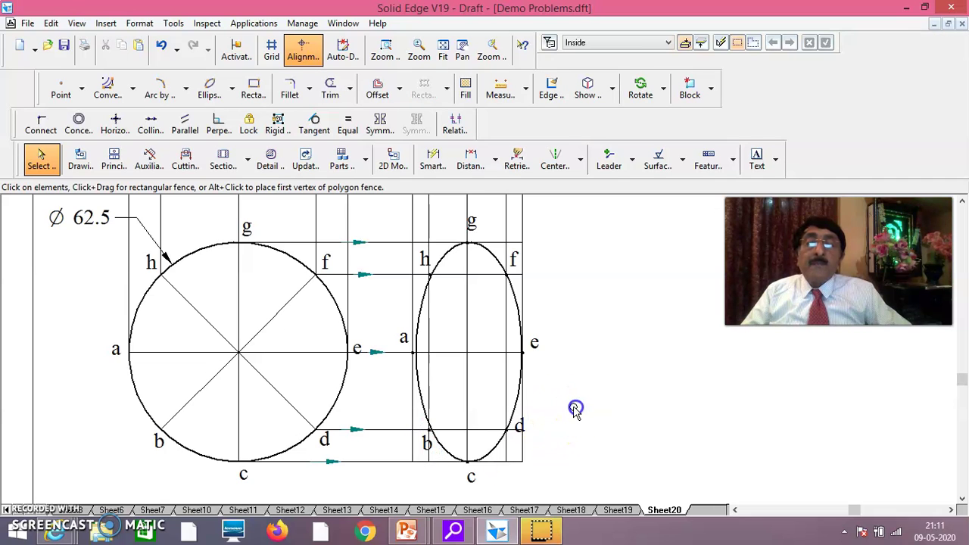
# - Cut the existing ellipse and redraw it by 3 points with its primary axis from e to a, passing through g
pyautogui.rightClick(450, 261)
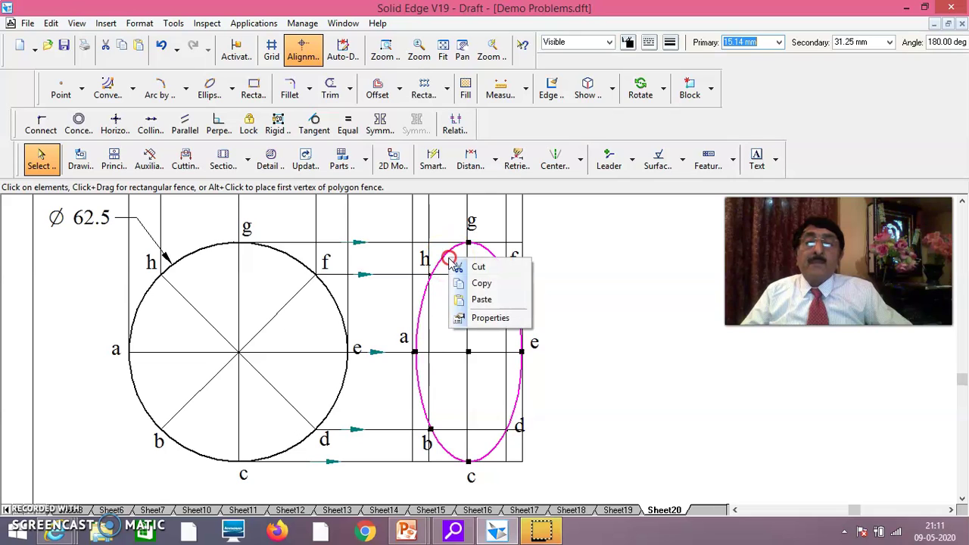
pyautogui.click(482, 269)
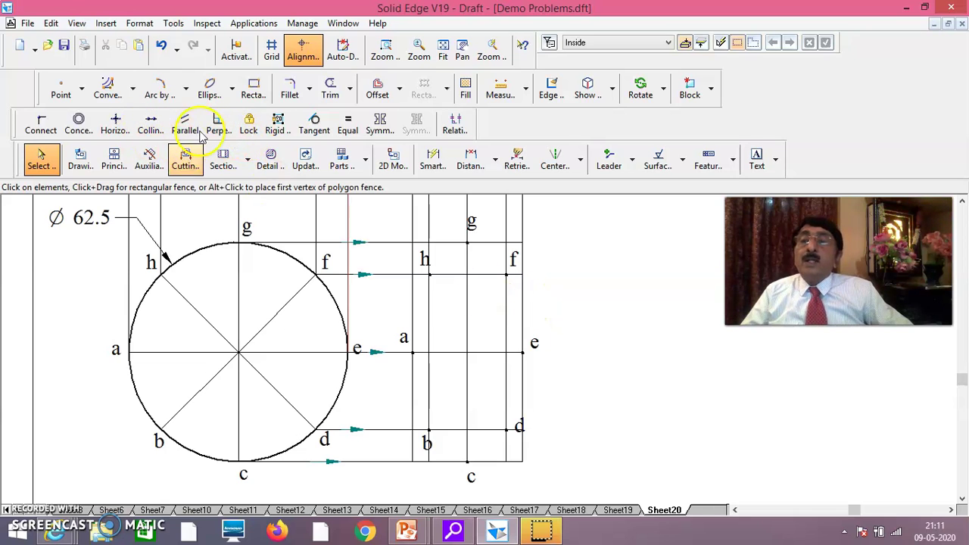
pyautogui.click(209, 89)
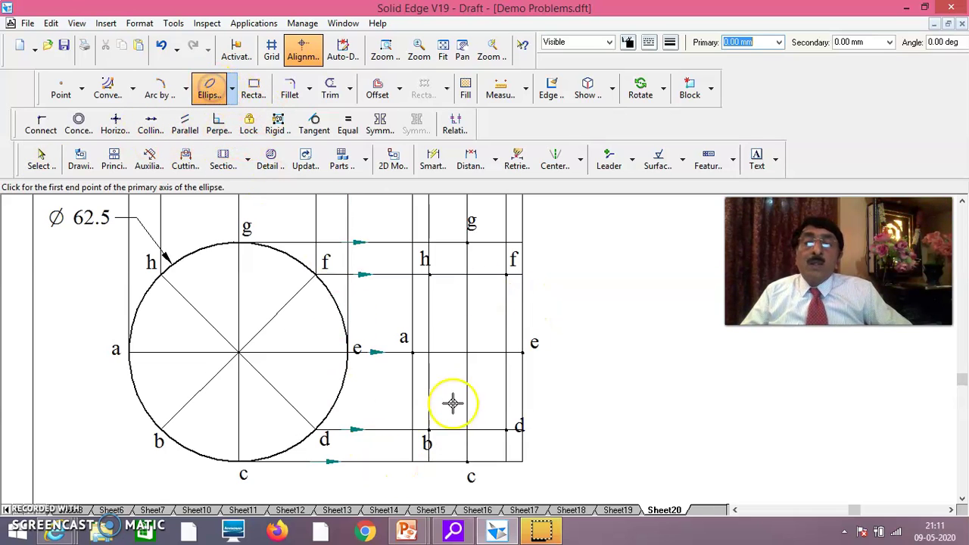
pyautogui.click(522, 353)
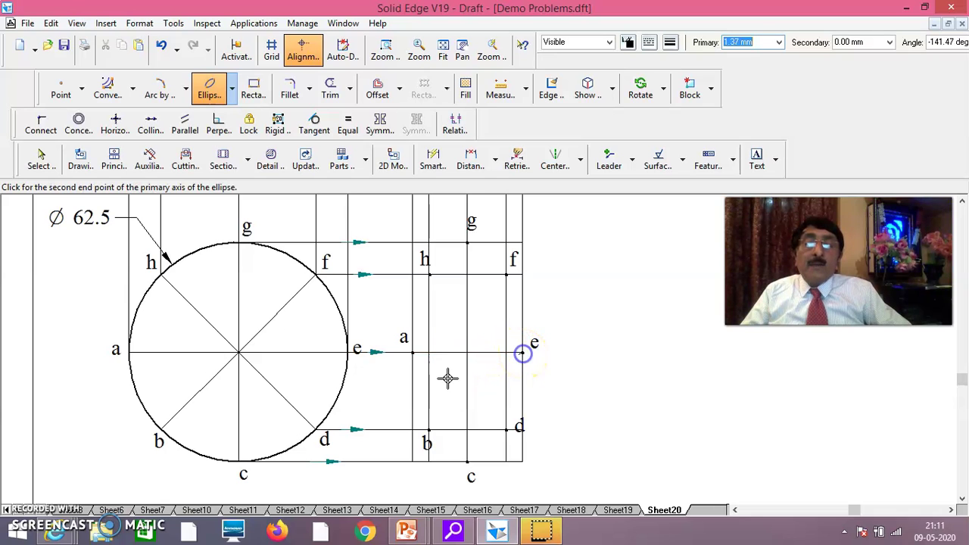
pyautogui.click(412, 353)
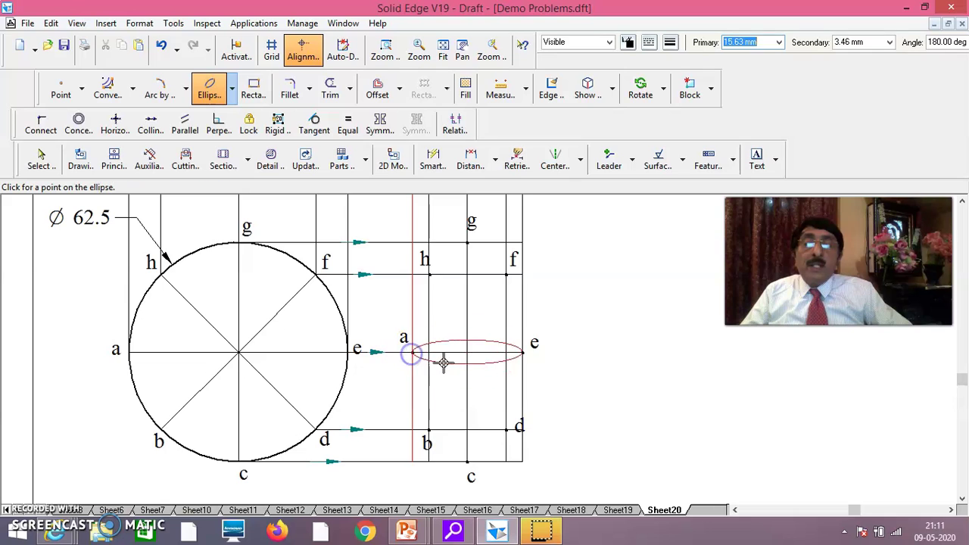
pyautogui.click(468, 242)
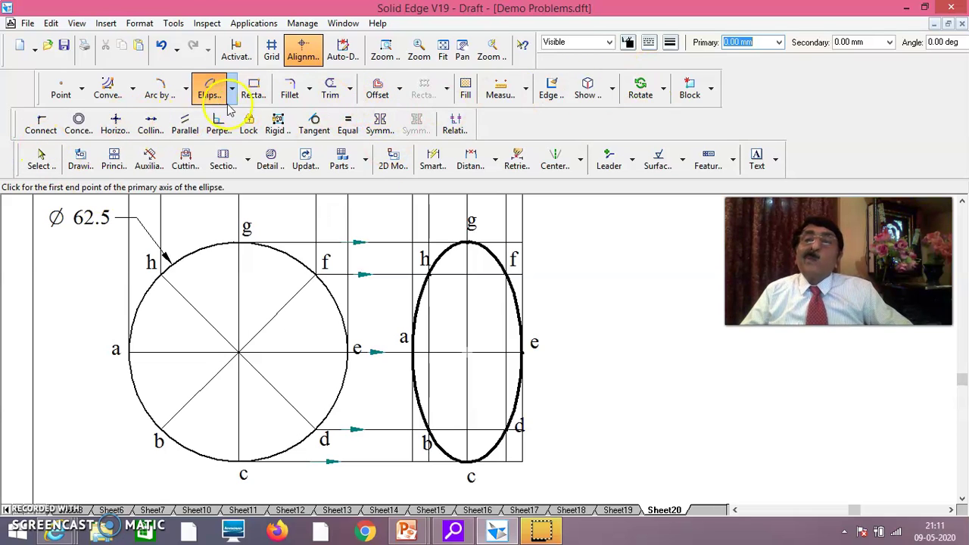
# - Set the redrawn ellipse's line width to 0.50 mm
pyautogui.click(42, 161)
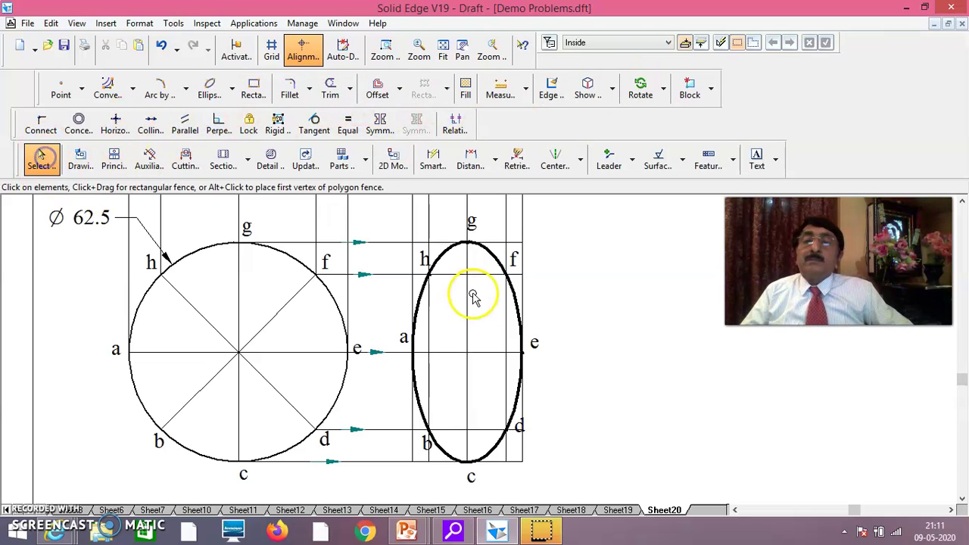
pyautogui.click(515, 292)
pyautogui.click(670, 43)
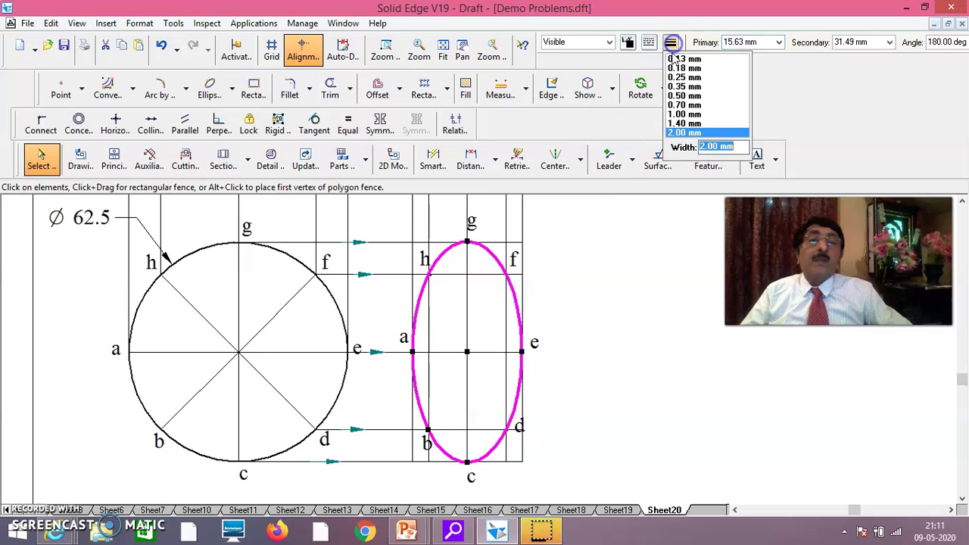
pyautogui.click(691, 104)
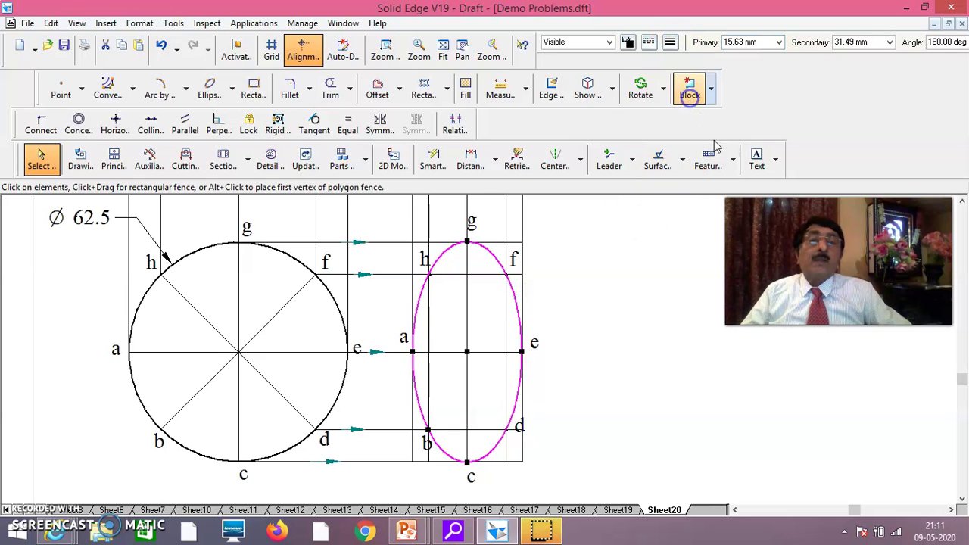
pyautogui.click(654, 303)
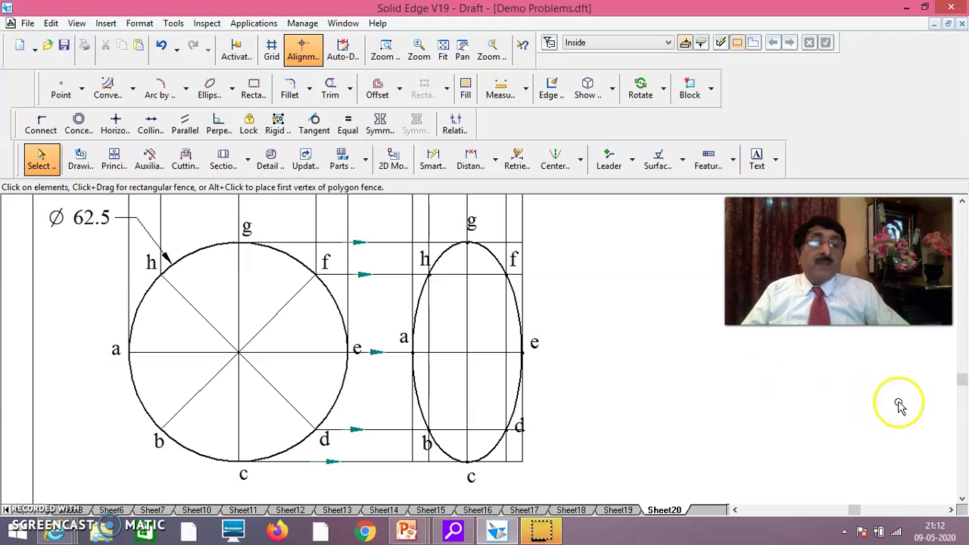
# - Split the horizontal projection lines from g, f, e, d and c where they meet the vertical projector through a of the ellipse
pyautogui.moveTo(961, 382)
pyautogui.mouseDown()
pyautogui.moveTo(960, 349)
pyautogui.moveTo(960, 384)
pyautogui.mouseUp()
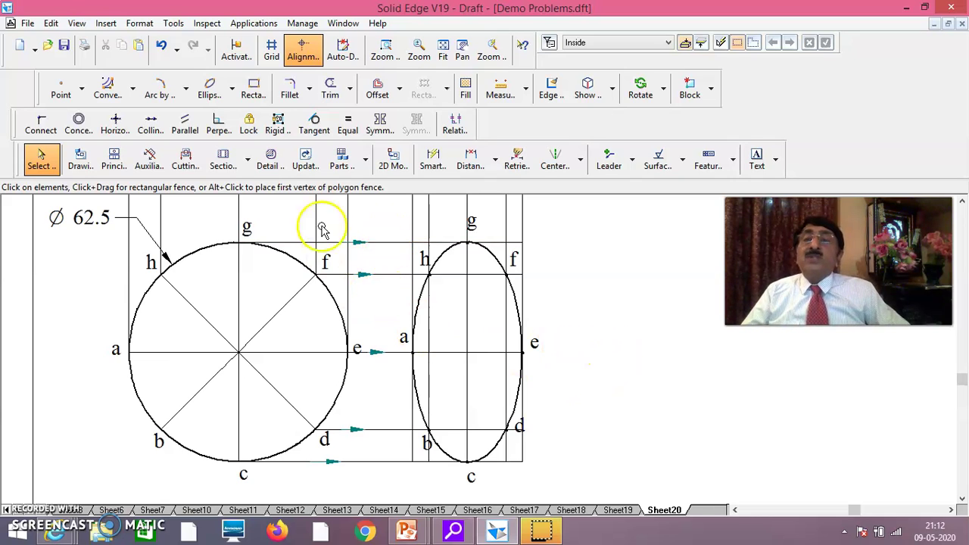
pyautogui.click(350, 88)
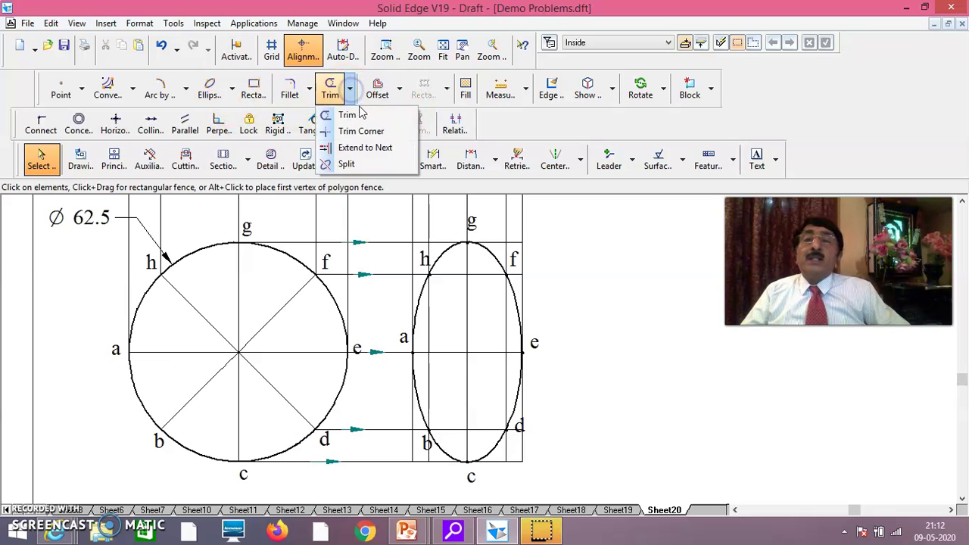
pyautogui.click(346, 163)
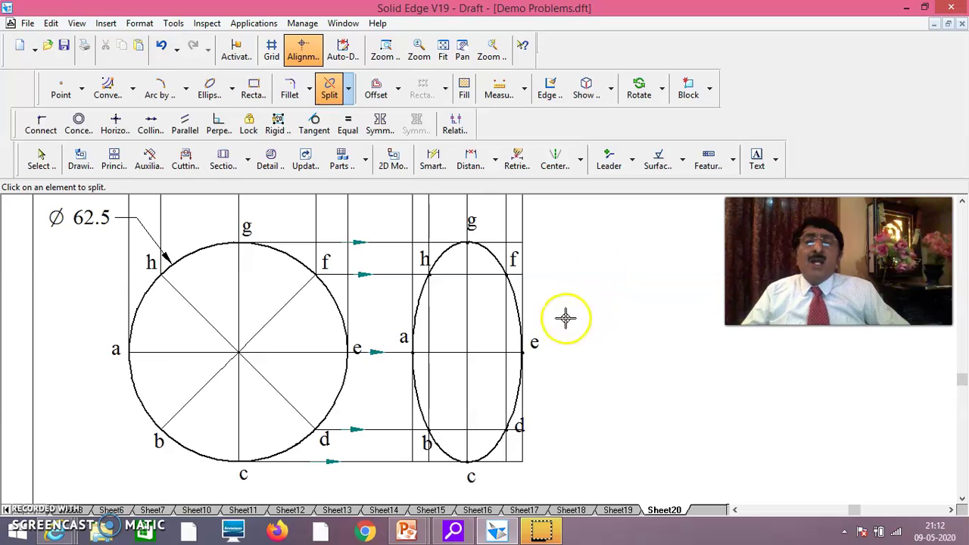
pyautogui.click(385, 242)
pyautogui.click(412, 242)
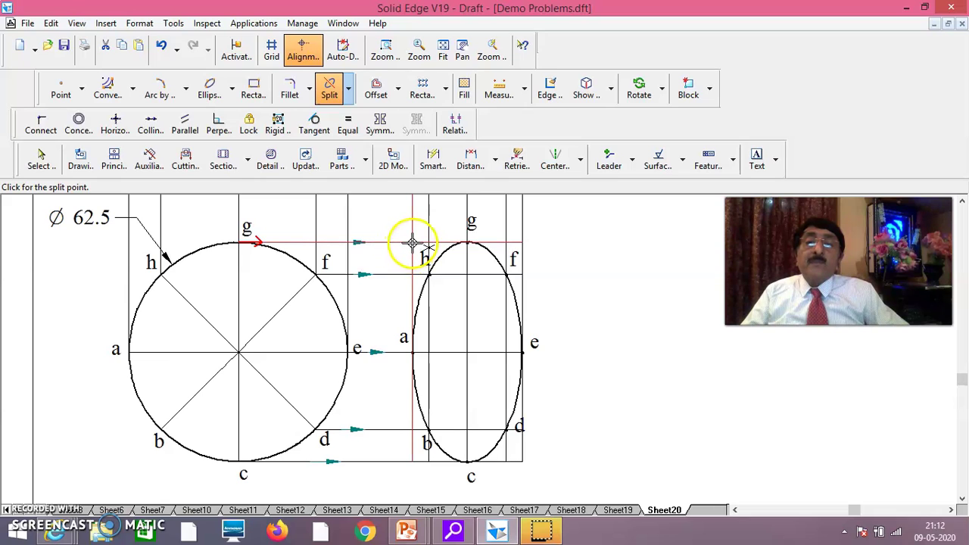
pyautogui.click(412, 242)
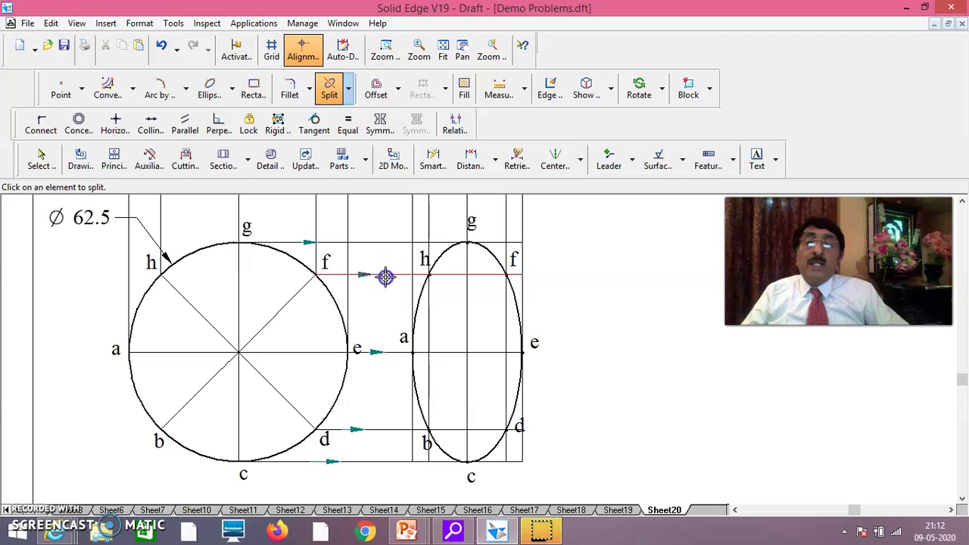
pyautogui.click(412, 275)
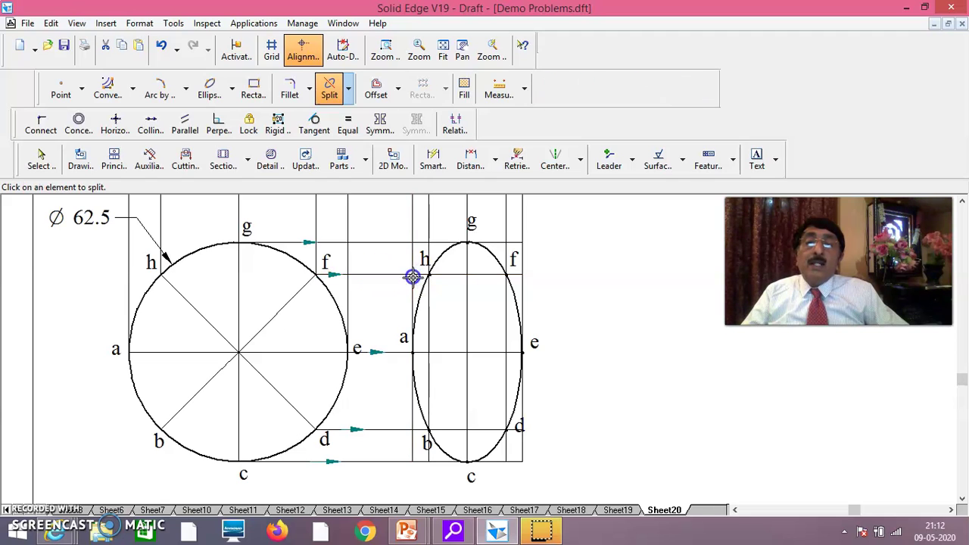
pyautogui.click(388, 353)
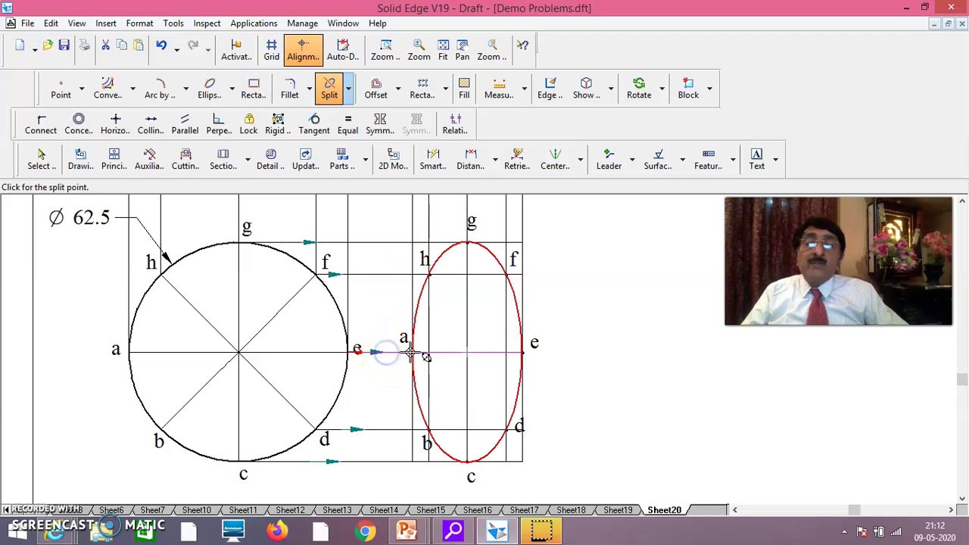
pyautogui.click(410, 352)
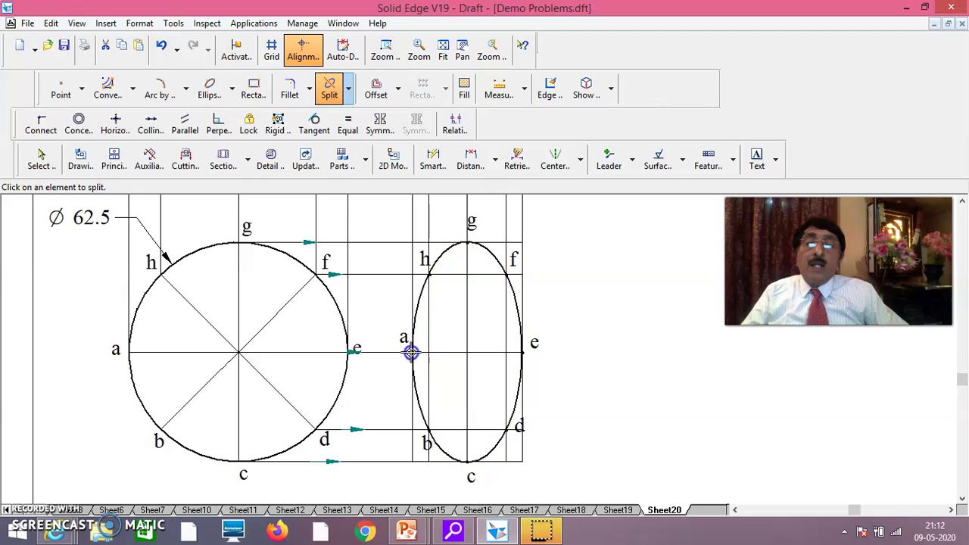
pyautogui.click(388, 429)
pyautogui.click(412, 429)
pyautogui.click(409, 459)
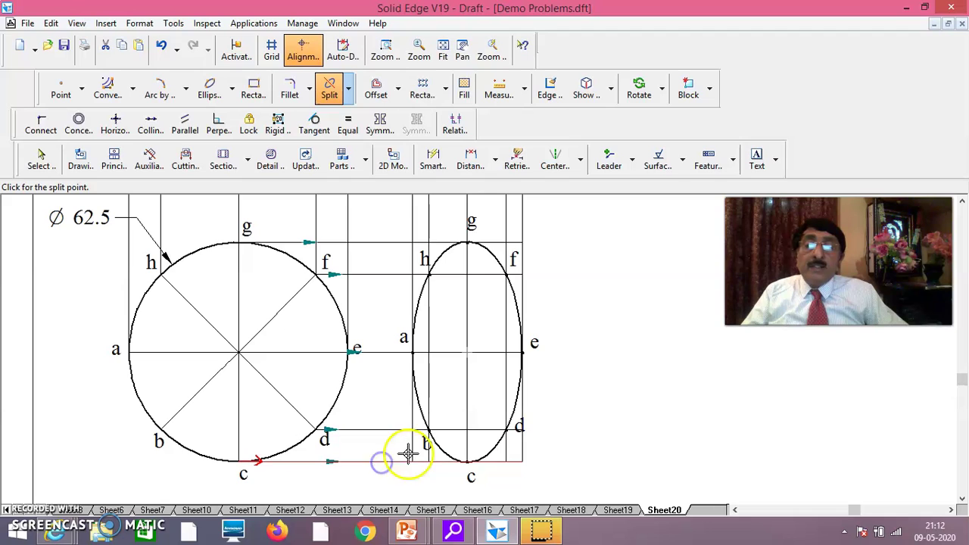
pyautogui.click(411, 461)
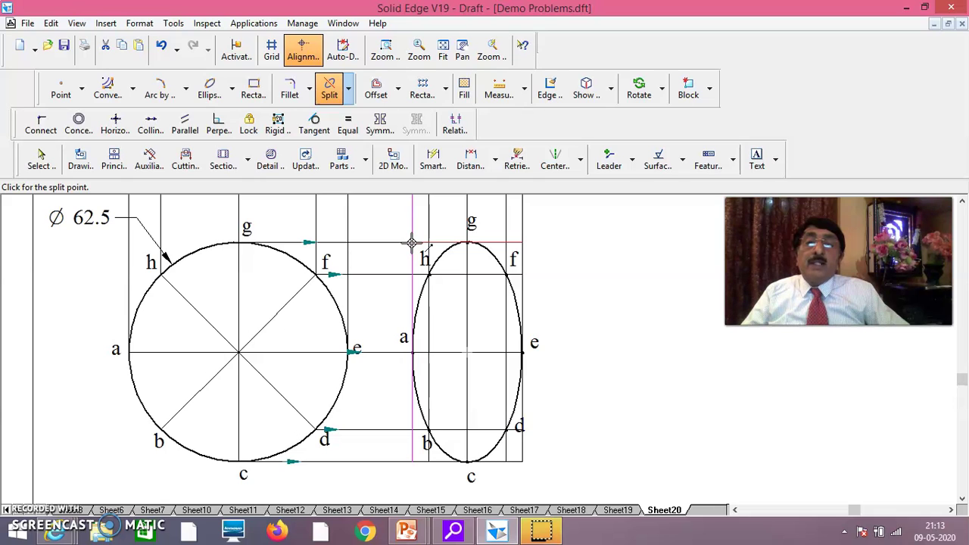
# - Split the vertical projectors through a, h, g, f and e of the ellipse where they meet the horizontal projection line from g
pyautogui.click(410, 243)
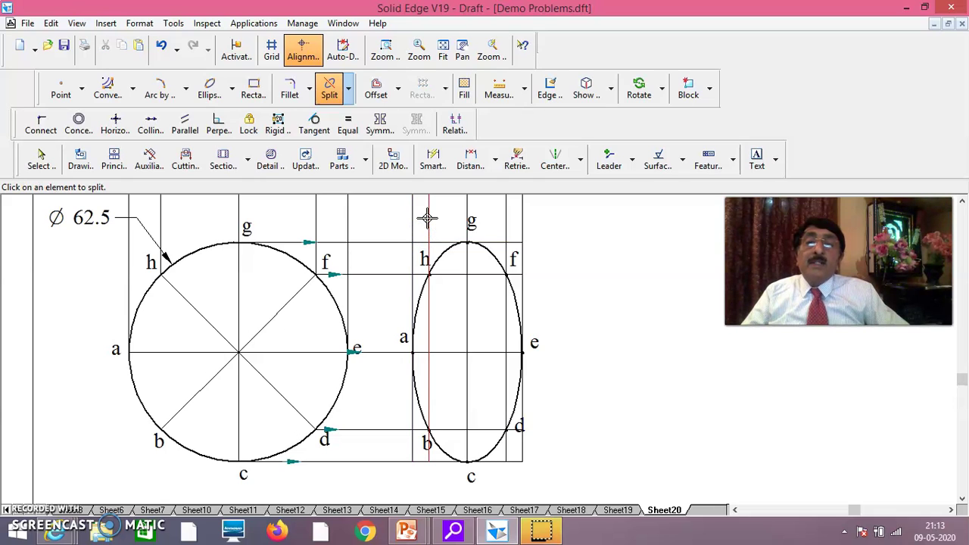
pyautogui.click(428, 243)
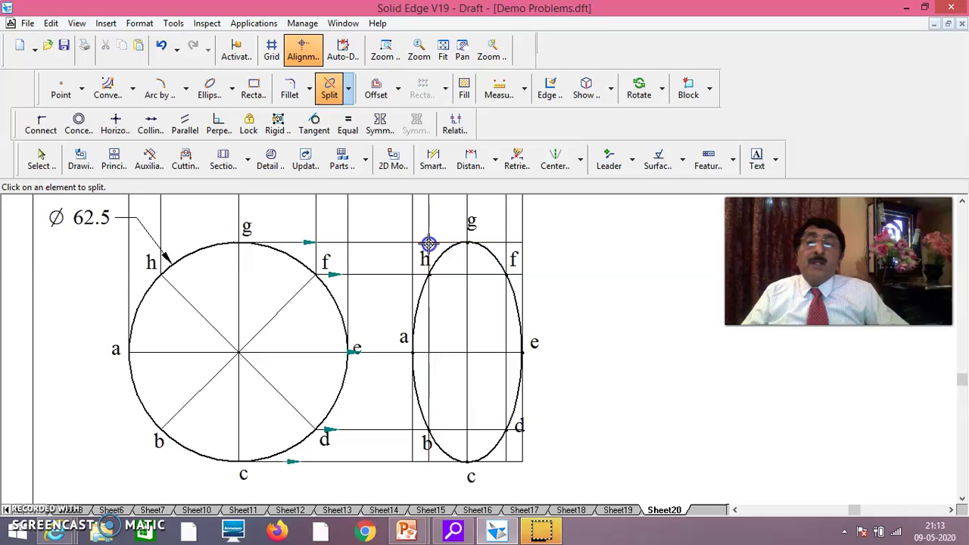
pyautogui.click(466, 205)
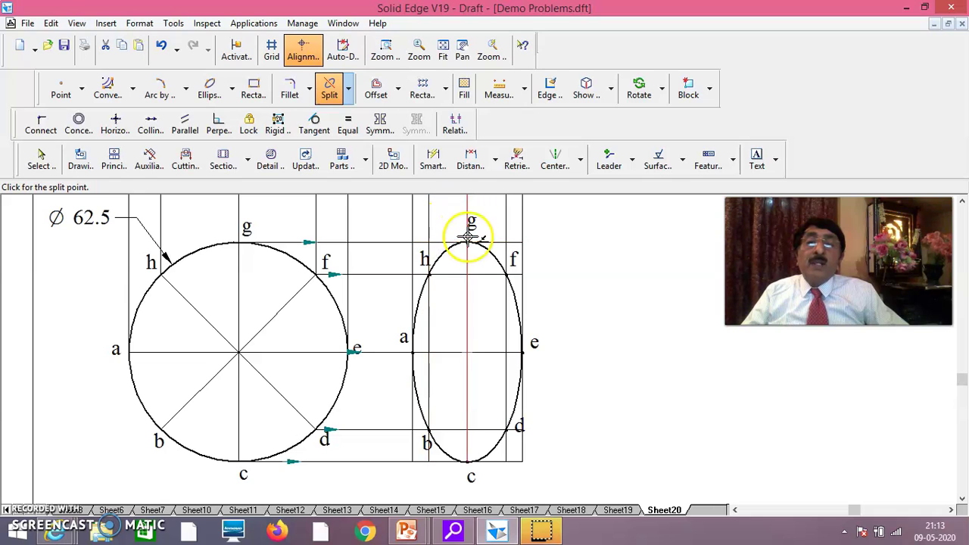
pyautogui.click(469, 242)
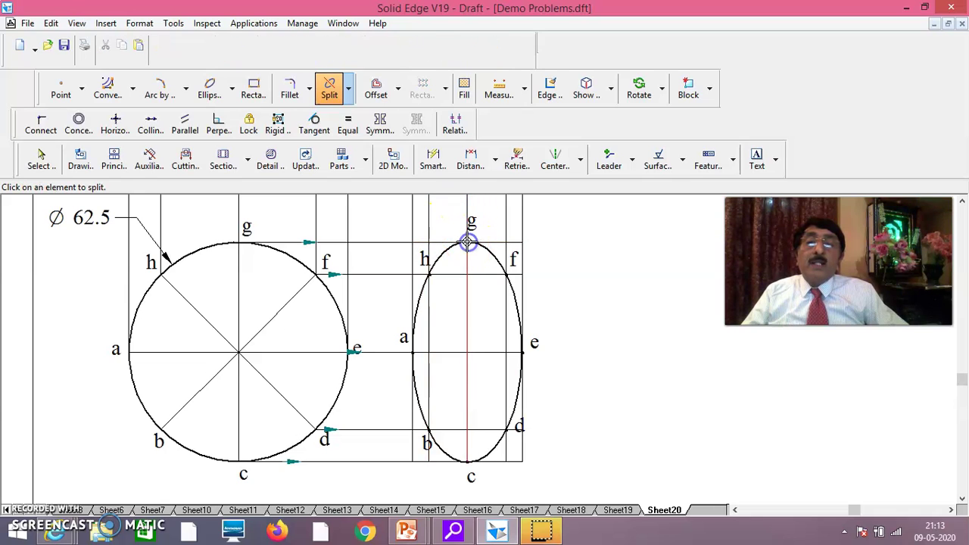
pyautogui.click(506, 219)
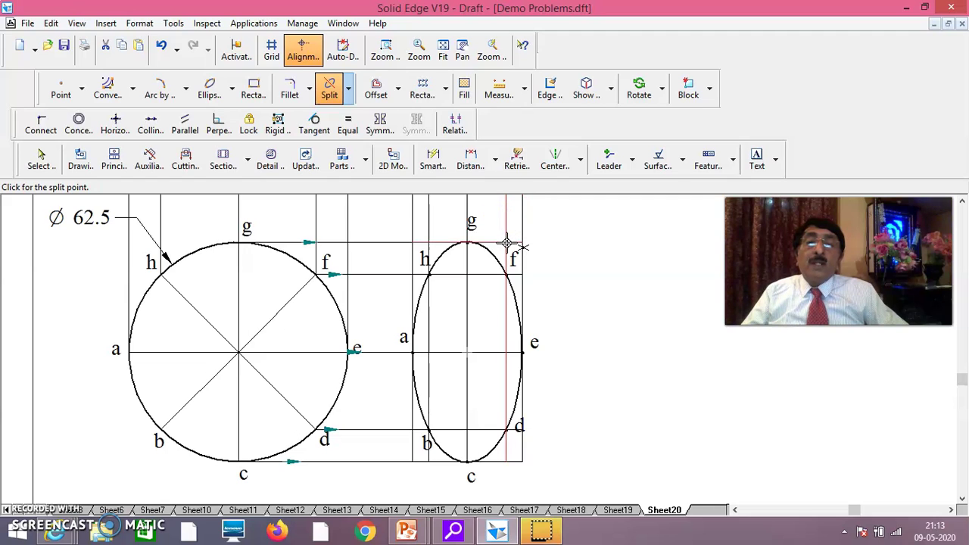
pyautogui.click(506, 243)
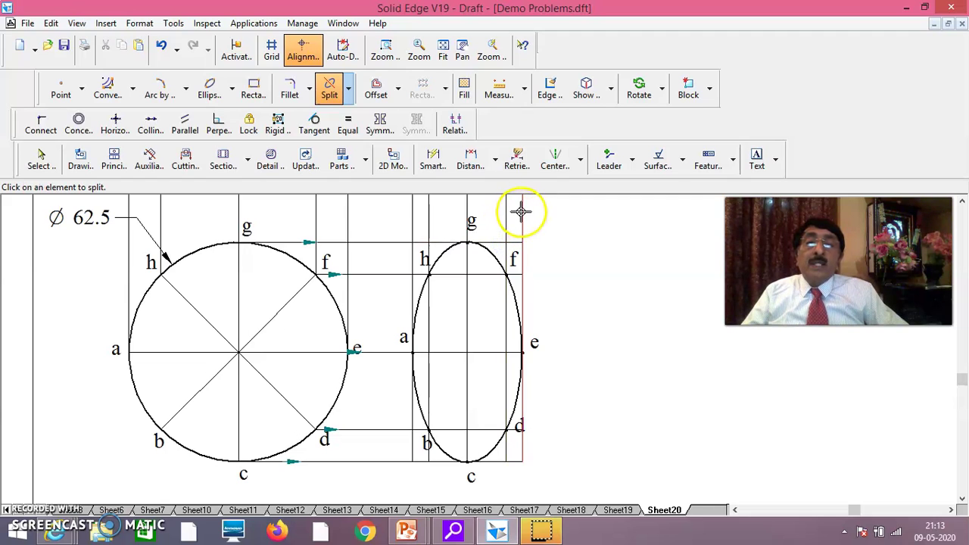
pyautogui.click(524, 242)
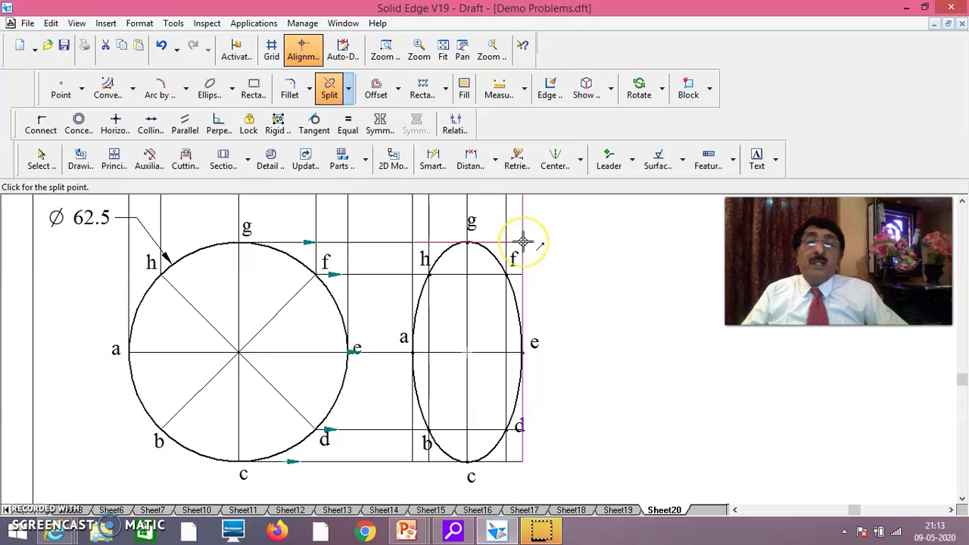
pyautogui.click(523, 243)
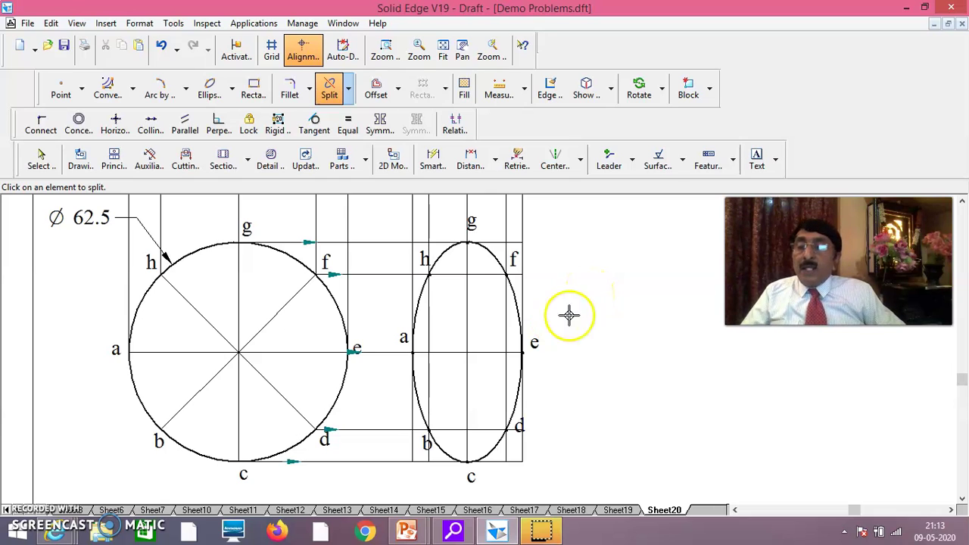
# - Copy the ellipse with its enclosed projection lines and labels from point a horizontally to the empty area beyond e
pyautogui.click(662, 91)
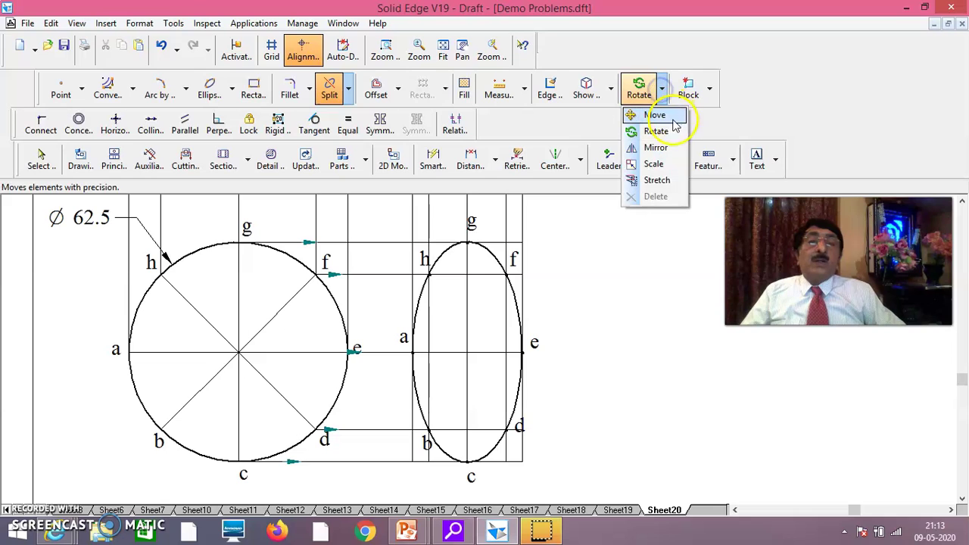
pyautogui.click(656, 116)
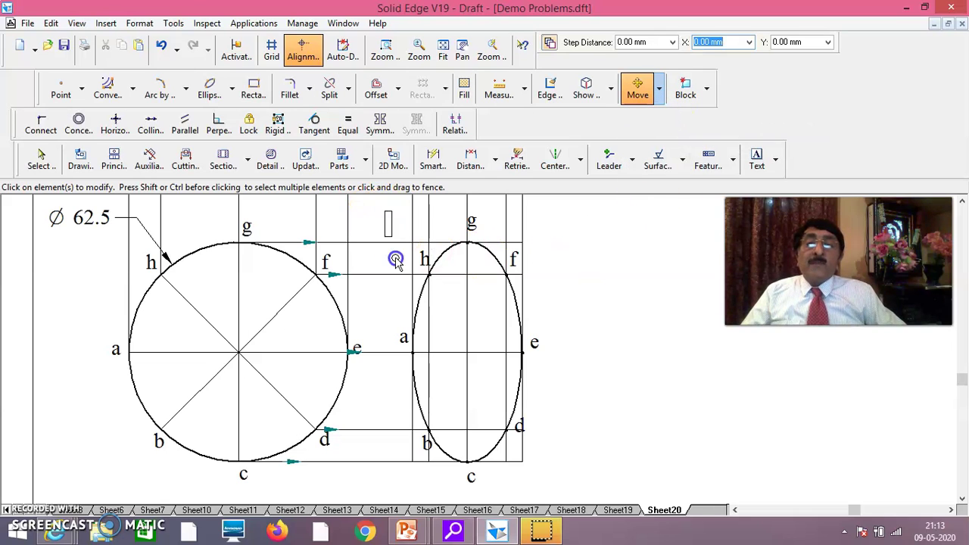
pyautogui.moveTo(383, 211); pyautogui.dragTo(550, 491)
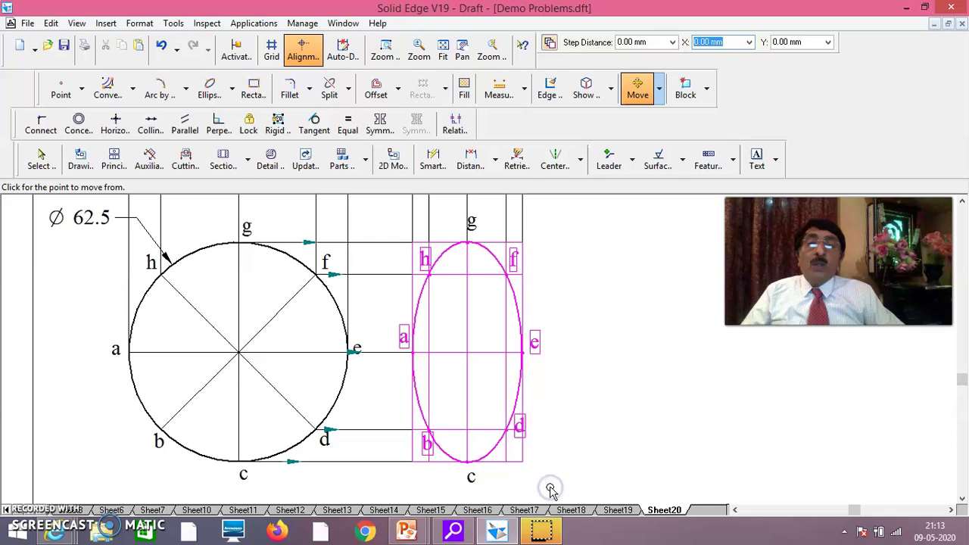
pyautogui.click(410, 352)
pyautogui.click(591, 353)
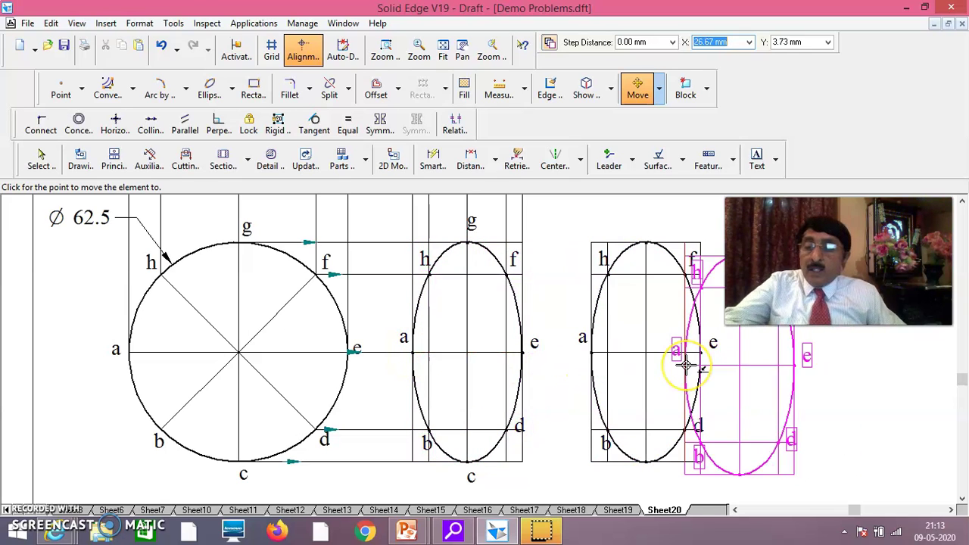
pyautogui.rightClick(775, 346)
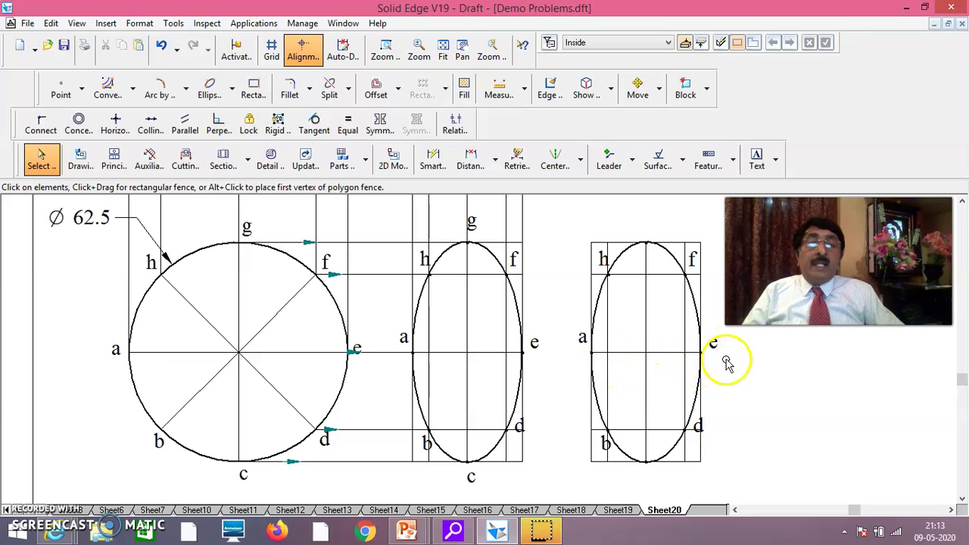
pyautogui.click(618, 511)
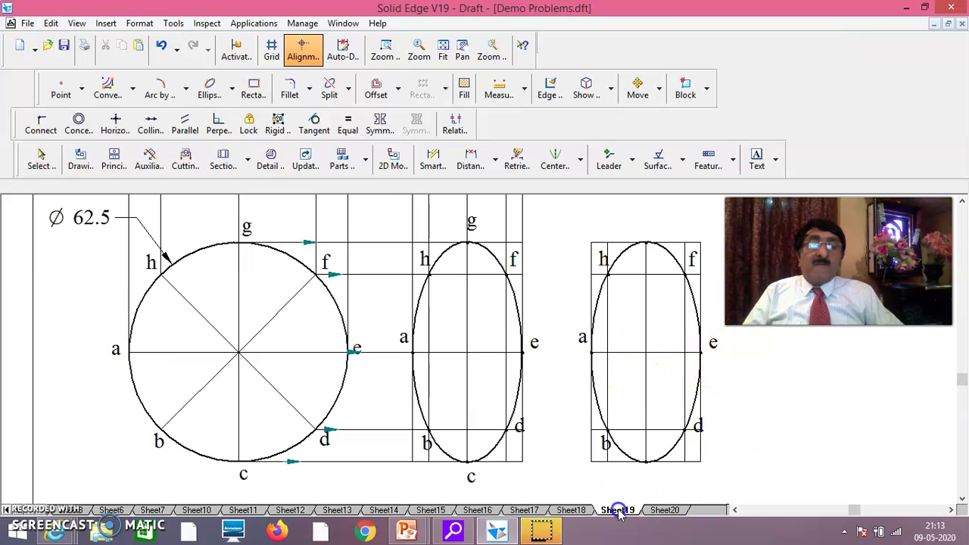
pyautogui.click(664, 510)
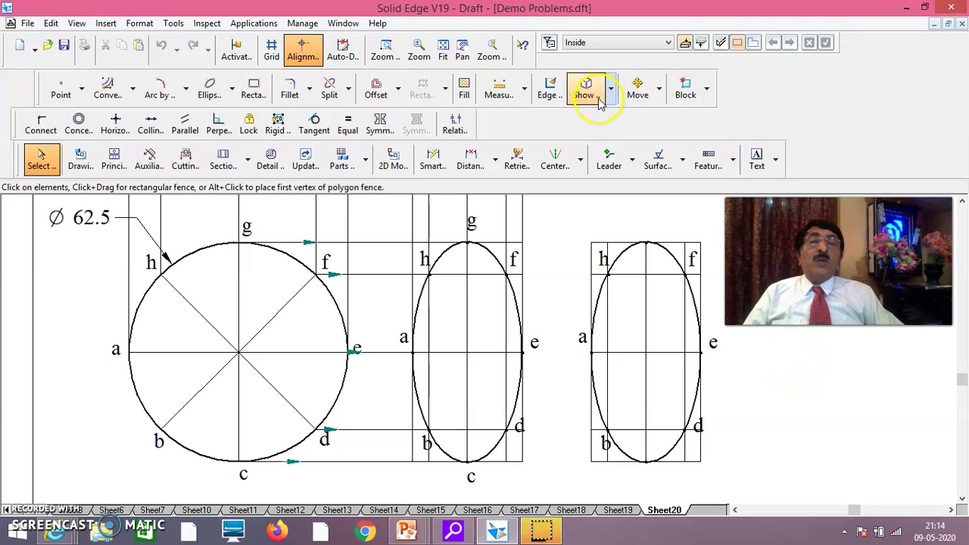
pyautogui.click(443, 50)
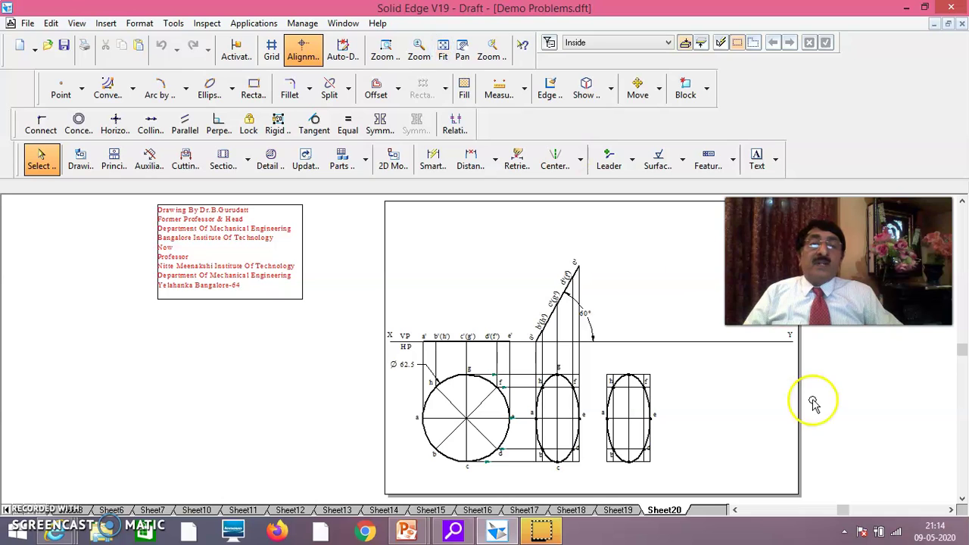